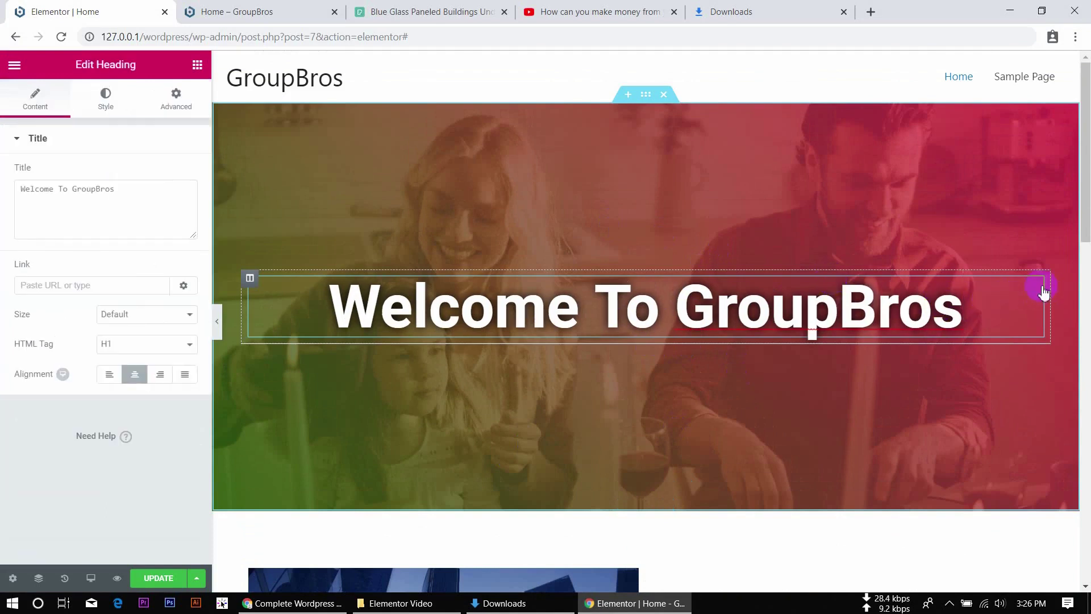
Select the hero section and expand its Style background settings, checking Hover before returning to Normal.
click(105, 102)
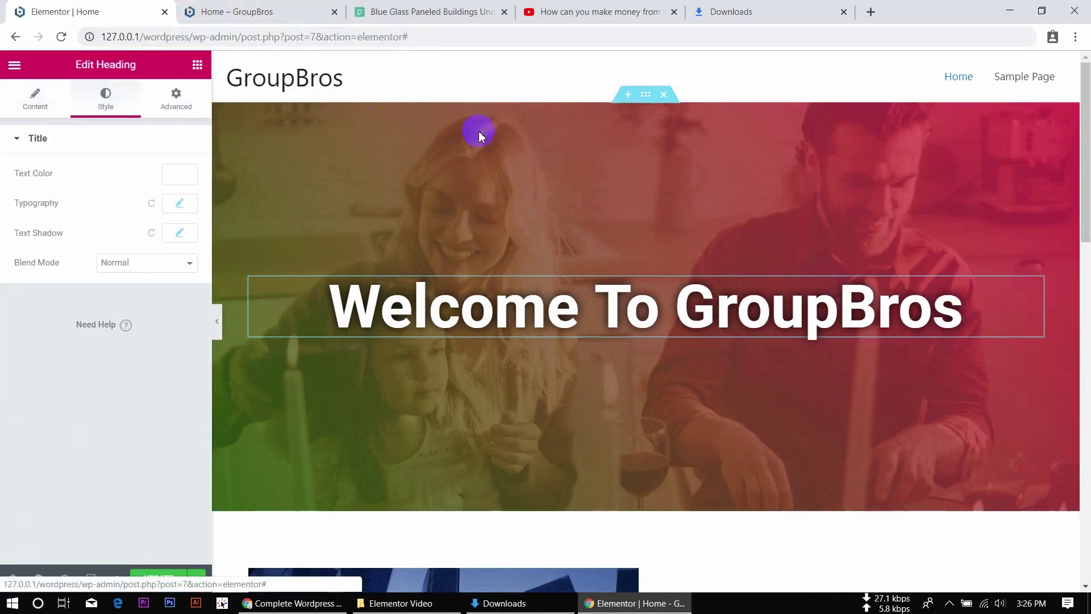
click(644, 98)
click(56, 139)
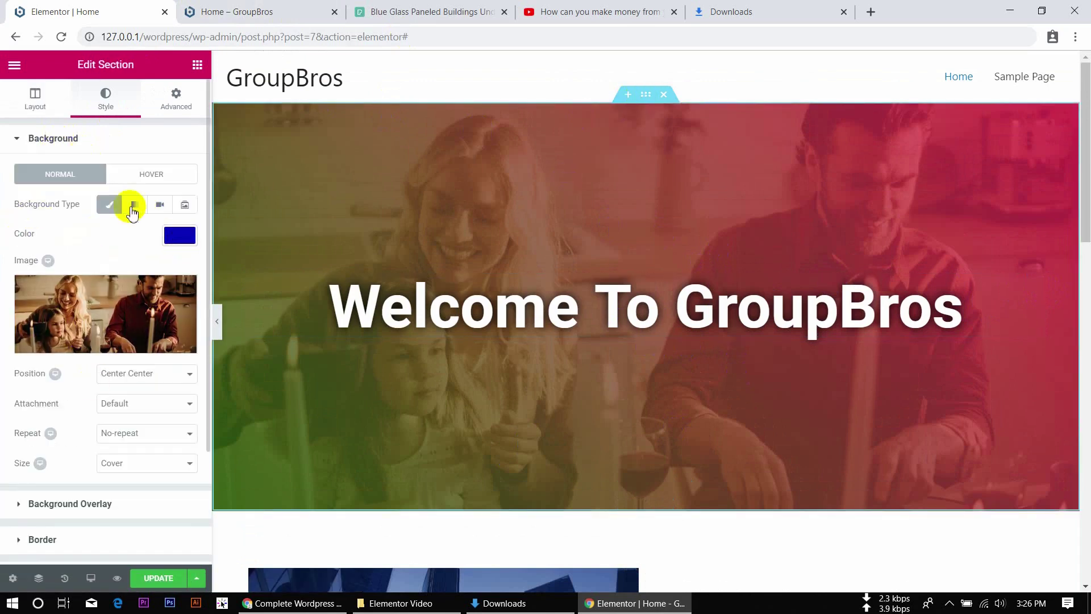
click(169, 176)
click(81, 179)
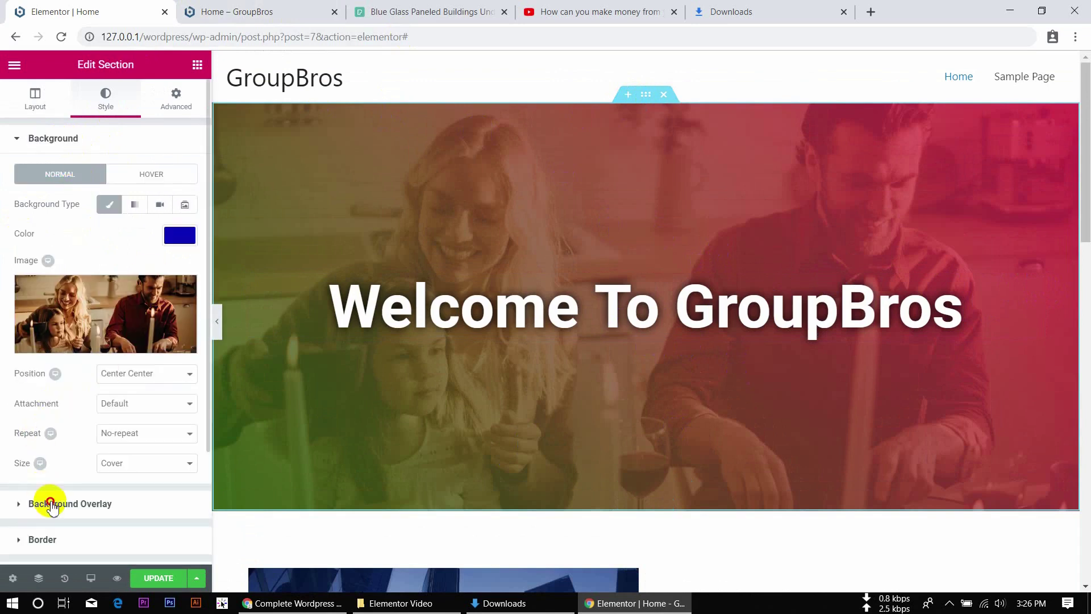
Replace the hero's green-to-red gradient overlay with a Classic solid black overlay at 0.79 opacity.
click(52, 503)
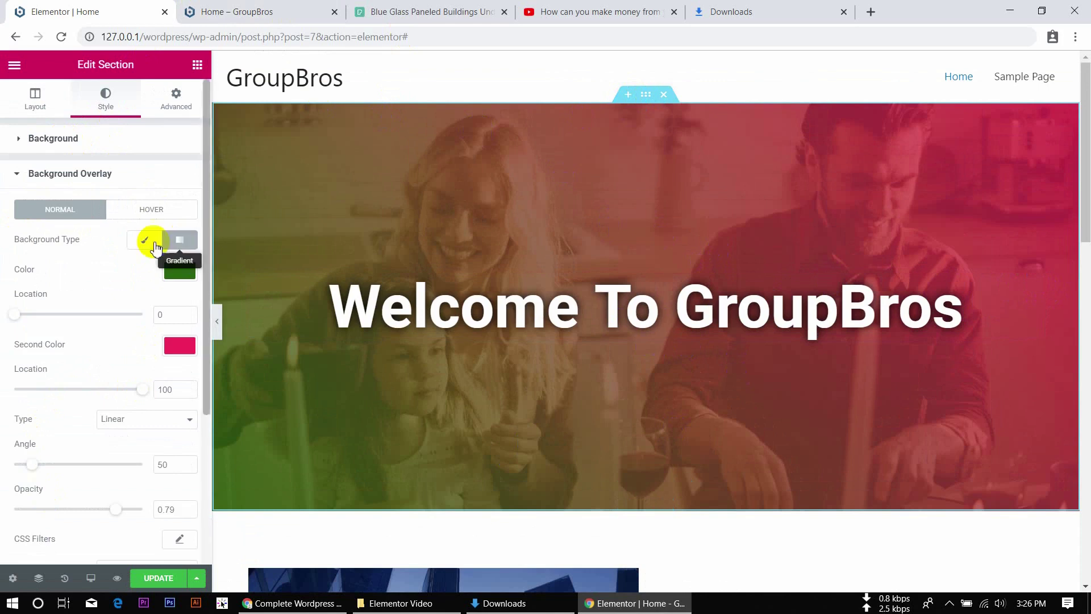
click(149, 240)
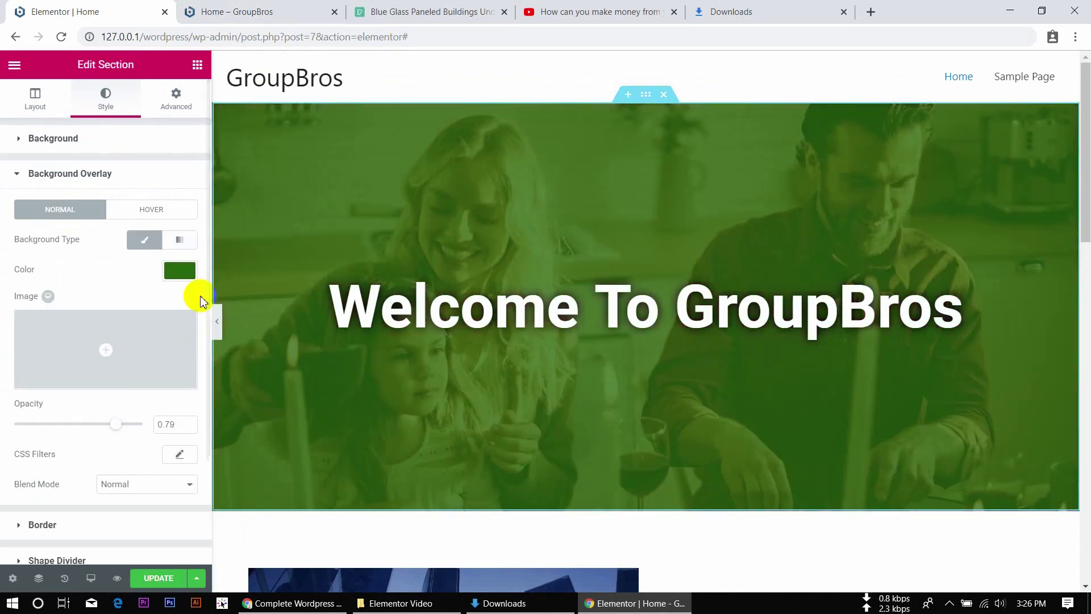
click(180, 271)
click(48, 393)
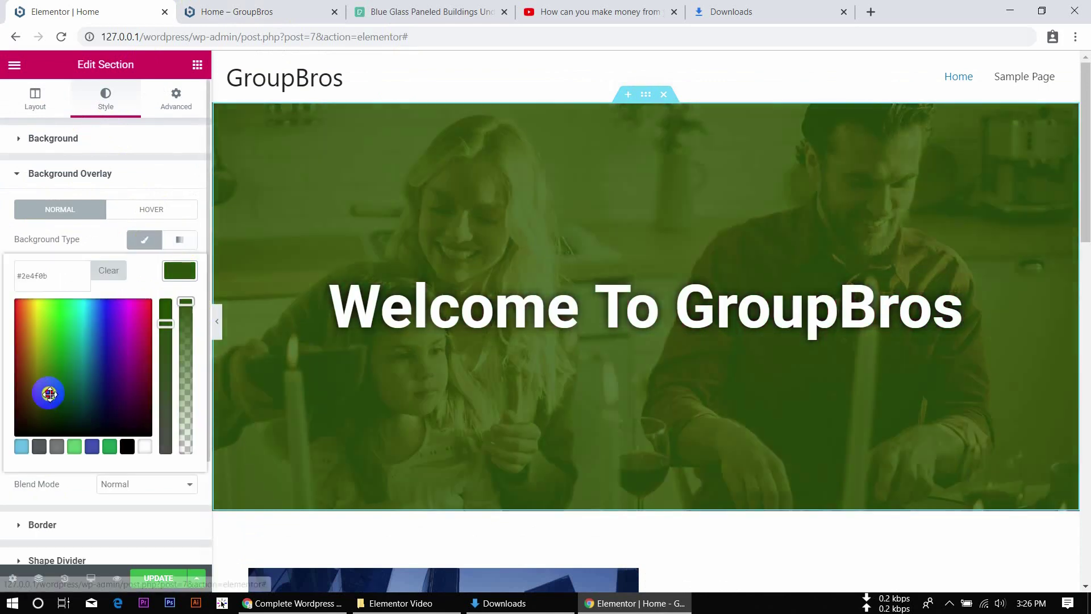
click(128, 447)
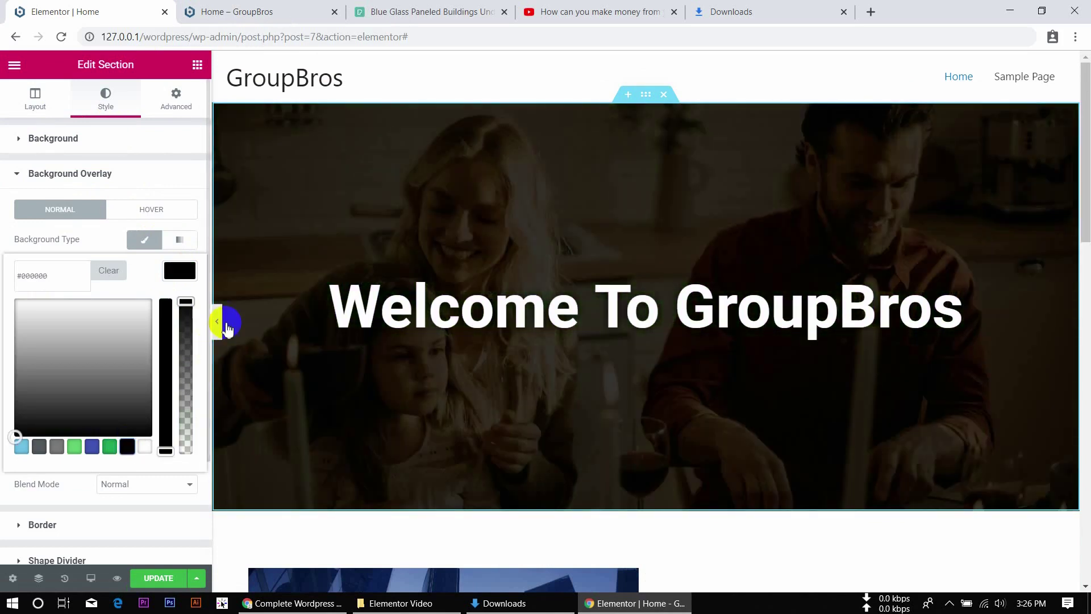
click(193, 274)
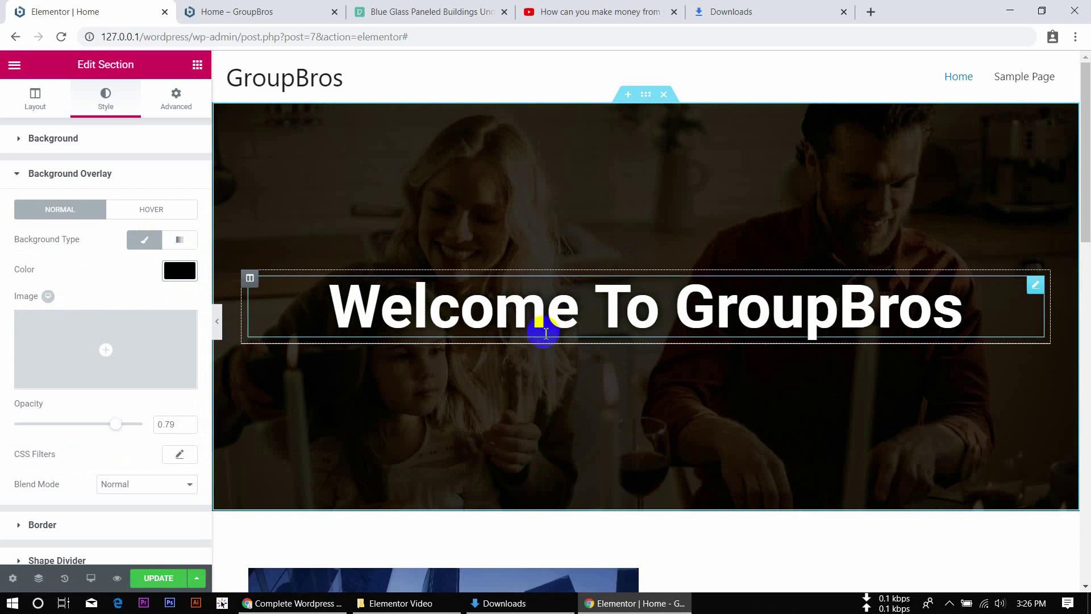
scroll(545, 334, down, 7)
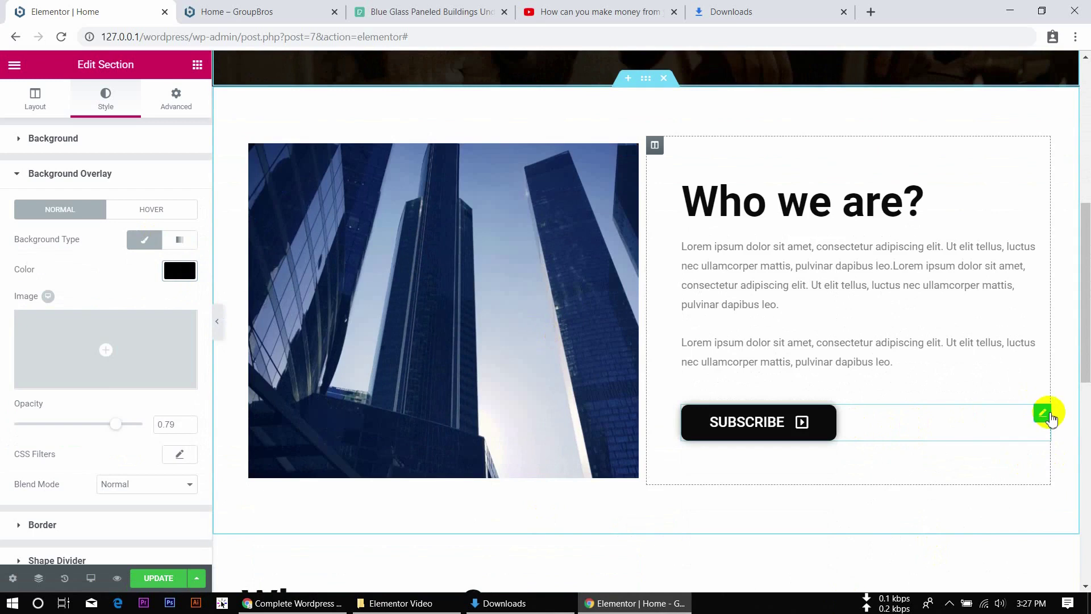
Duplicate the 'Who we are?' SUBSCRIBE button and drag the copy beneath the Welcome To GroupBros heading.
right_click(1047, 417)
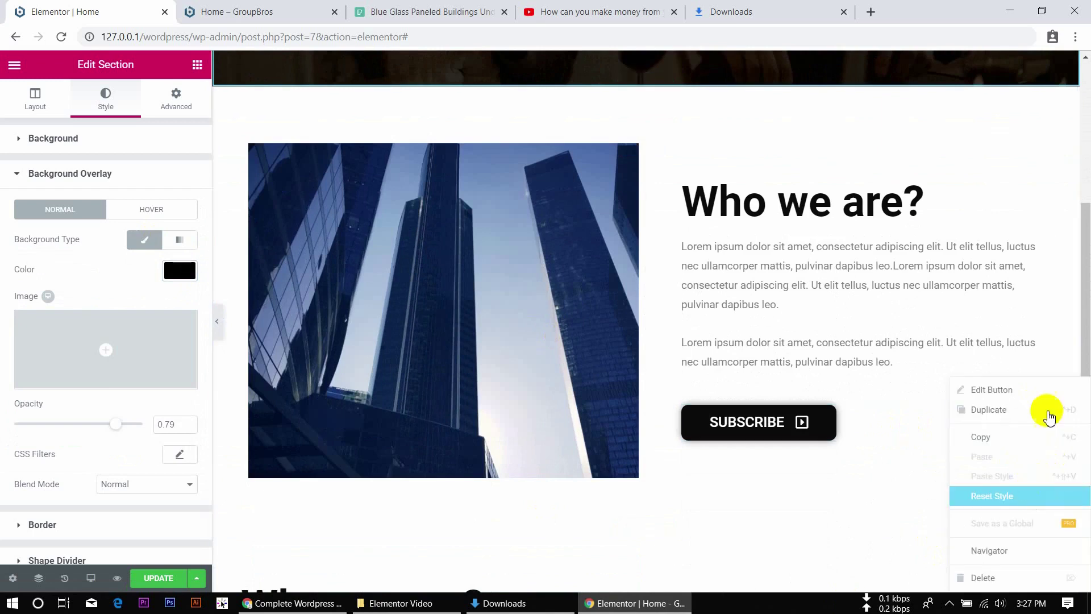
click(1048, 413)
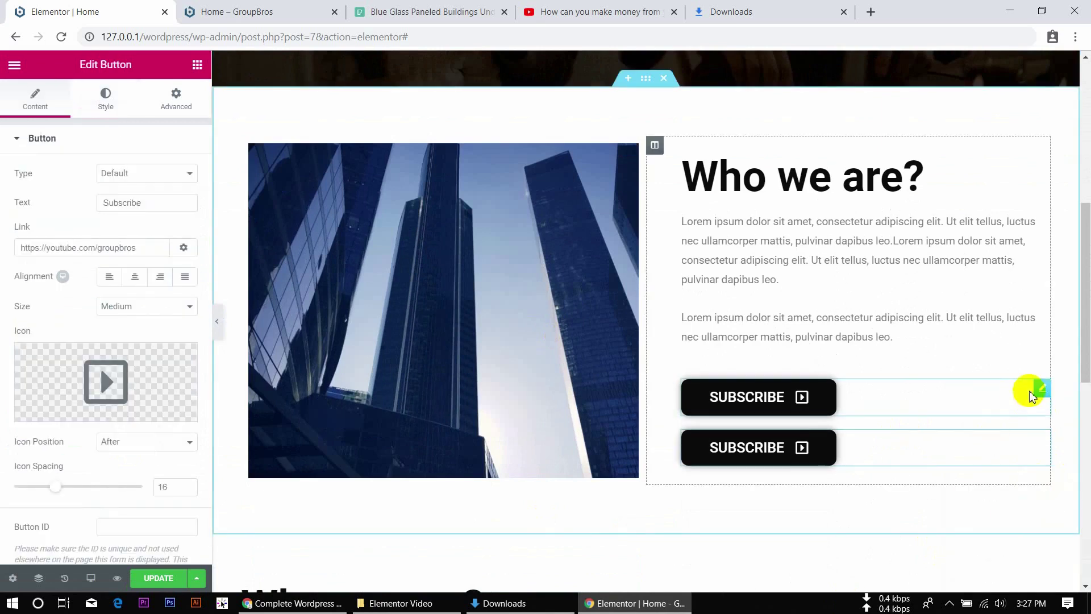
drag(1043, 398, 654, 128)
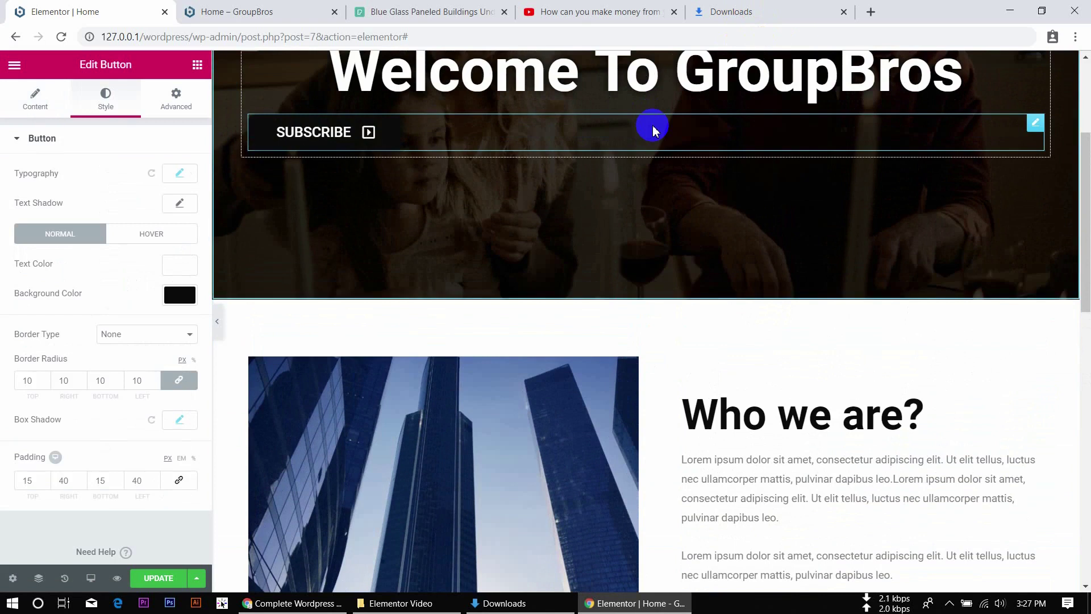
Set the hero SUBSCRIBE button's alignment to Center.
click(25, 101)
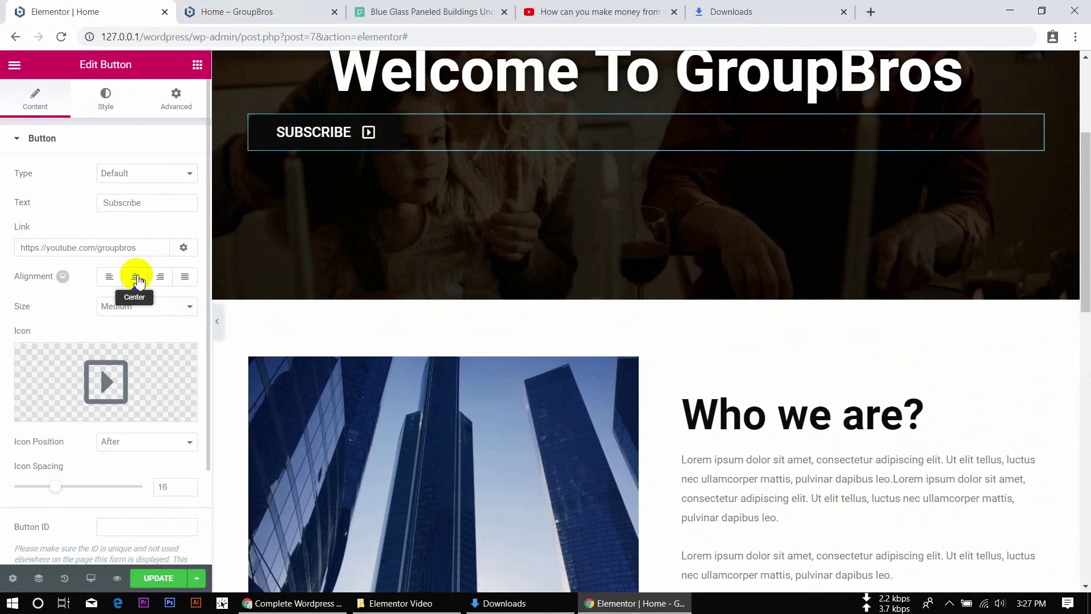
click(137, 277)
scroll(446, 241, up, 2)
scroll(446, 242, up, 2)
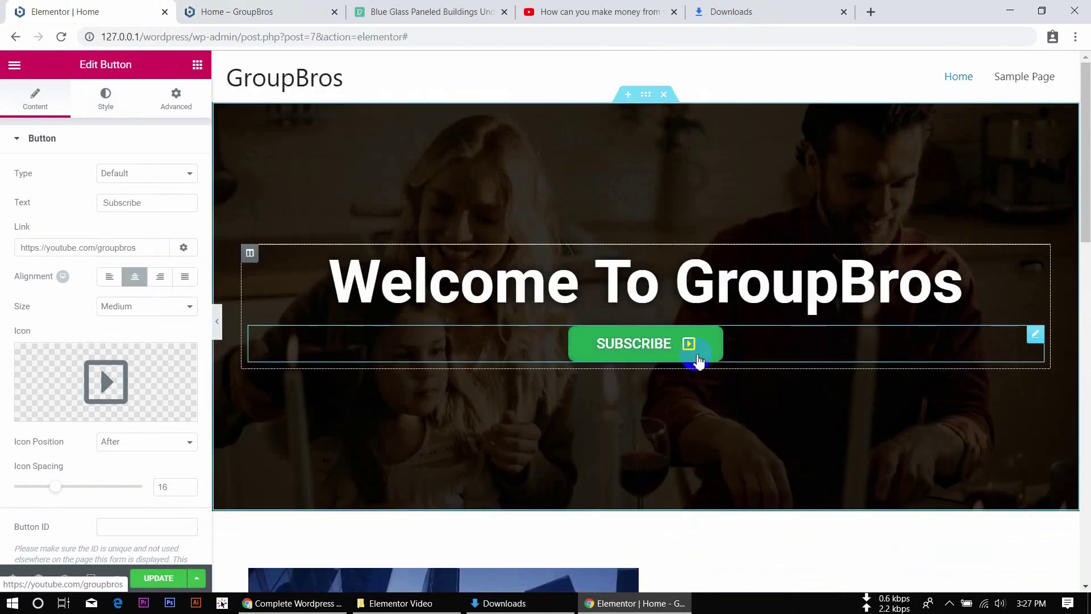
Give the button a white background colour and near-black #0c0c0c text colour.
click(103, 107)
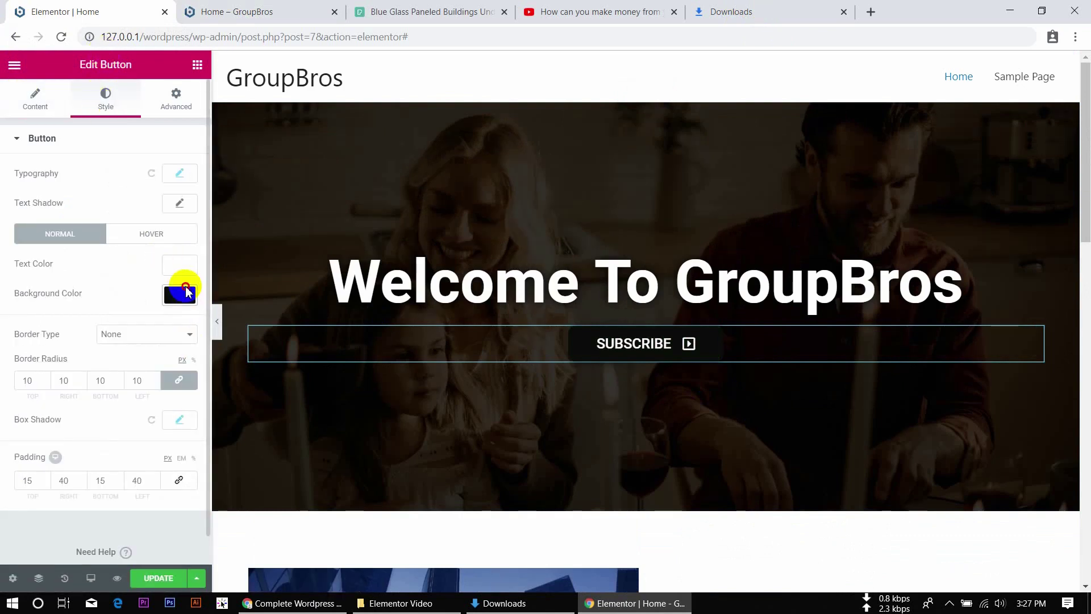
click(188, 292)
drag(49, 423, 1, 250)
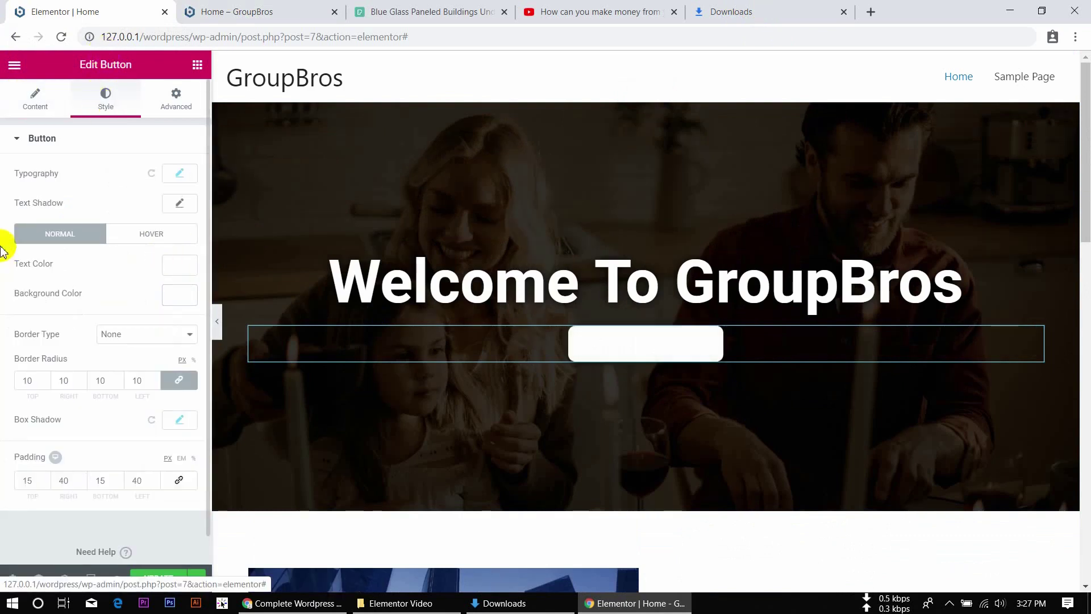
click(188, 265)
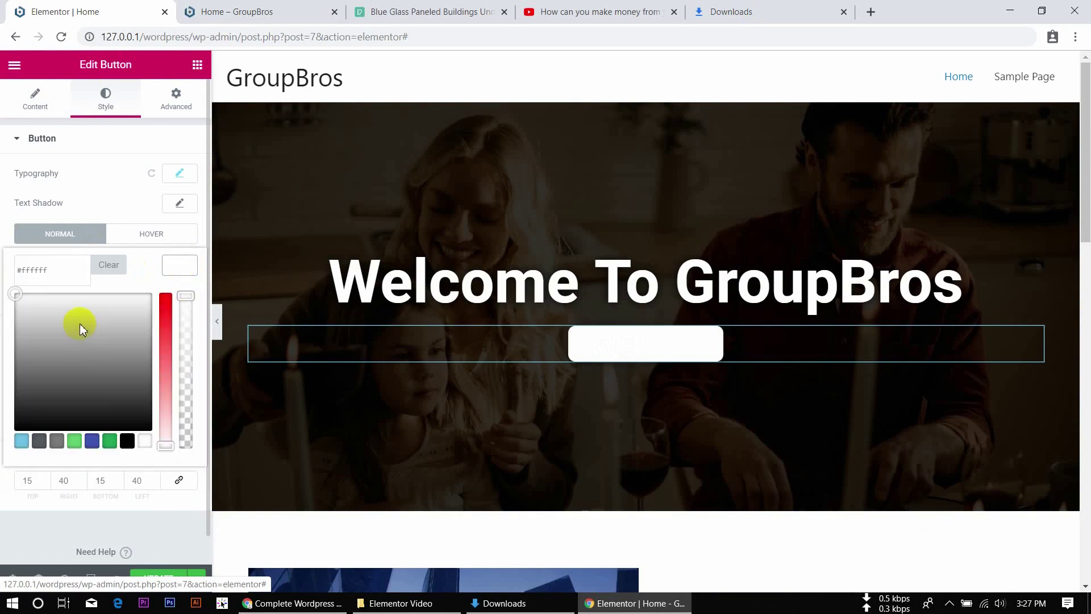
drag(80, 324, 15, 424)
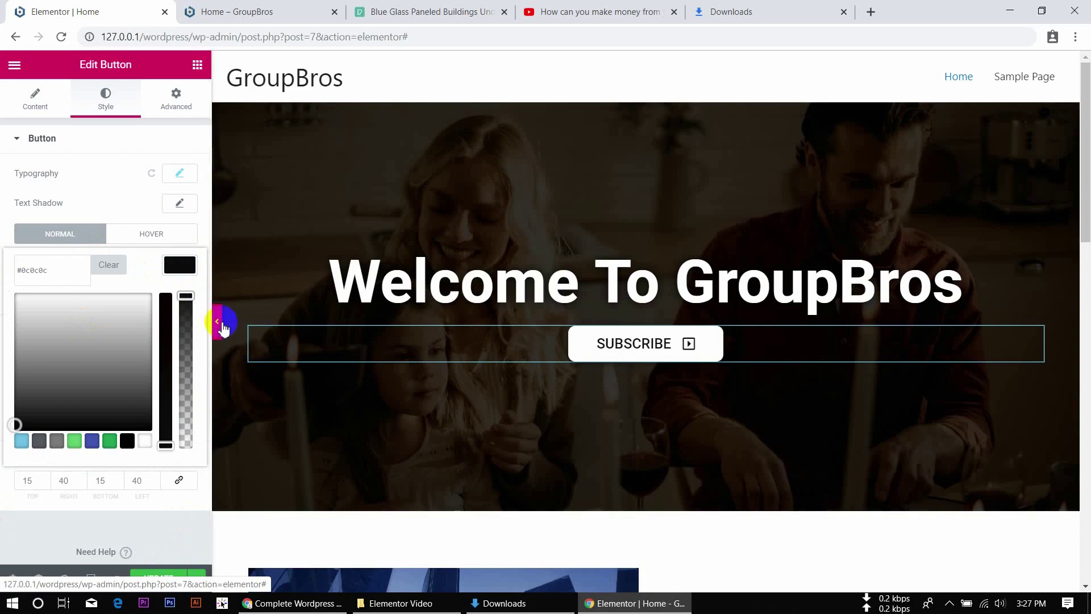
click(124, 211)
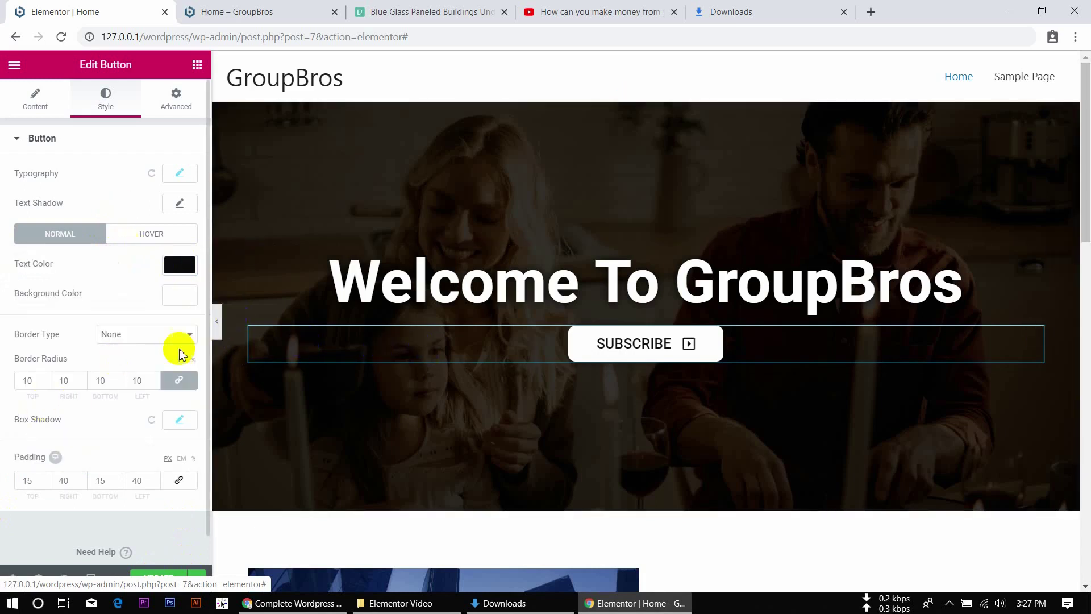
click(36, 111)
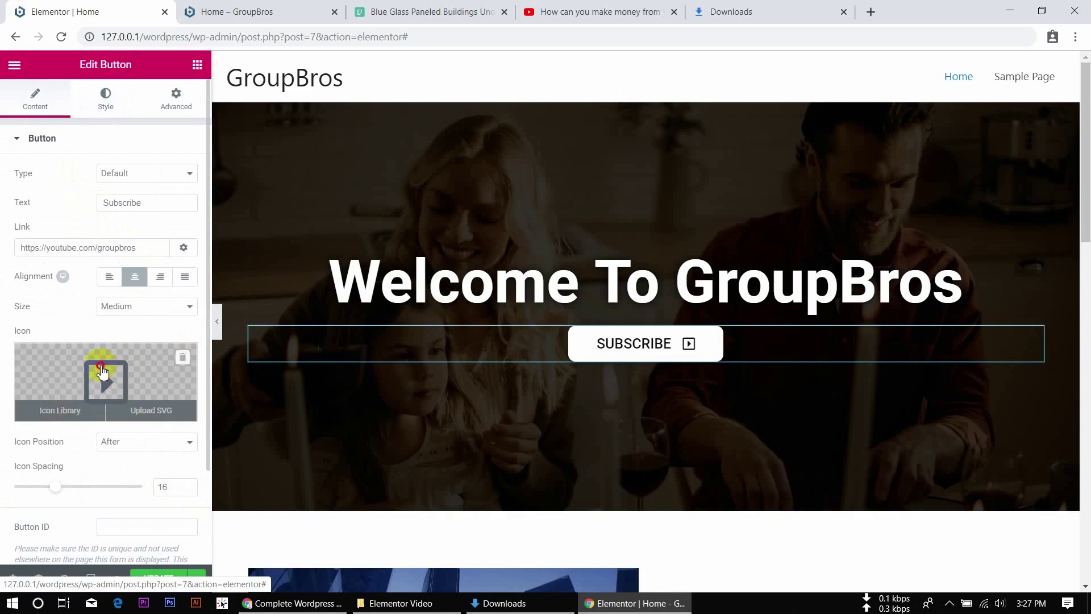
Swap the button's play icon for the pointing-hand icon from the Icon Library, then preview full width.
click(100, 365)
scroll(643, 352, down, 7)
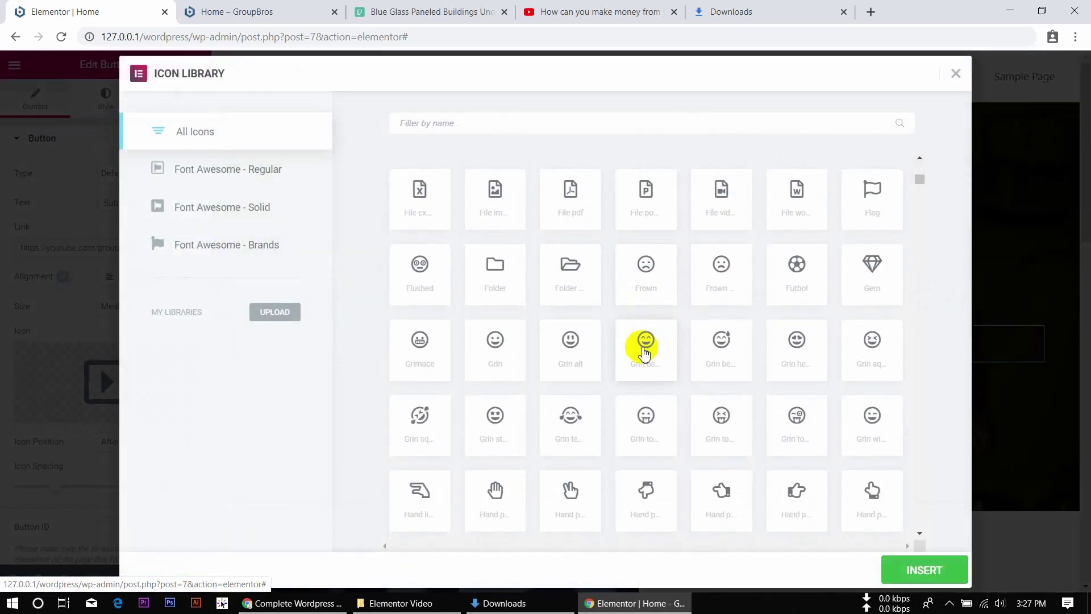
scroll(644, 353, down, 2)
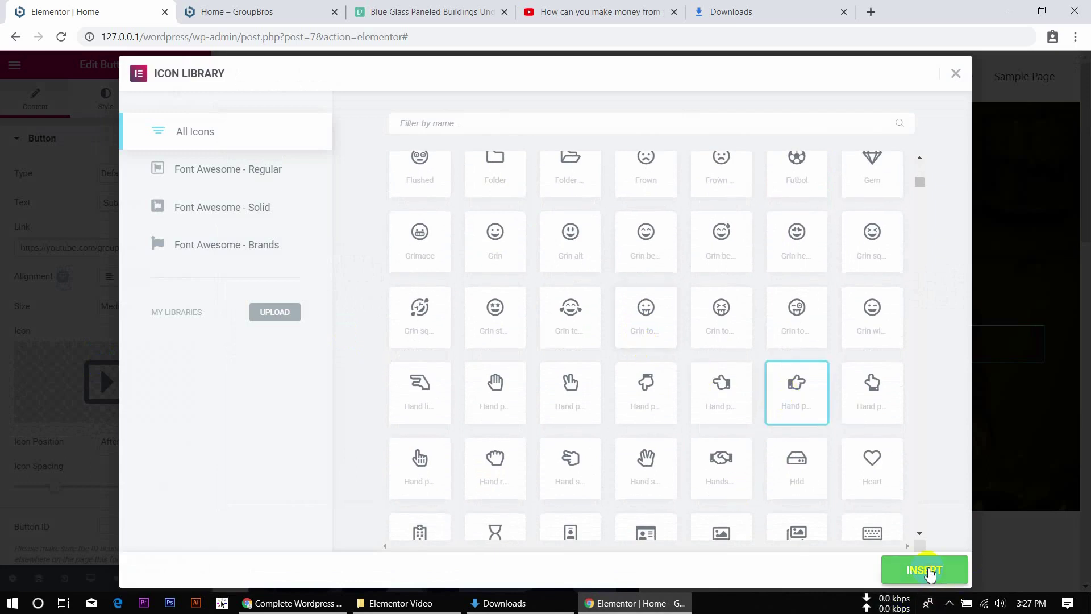
click(926, 571)
click(651, 347)
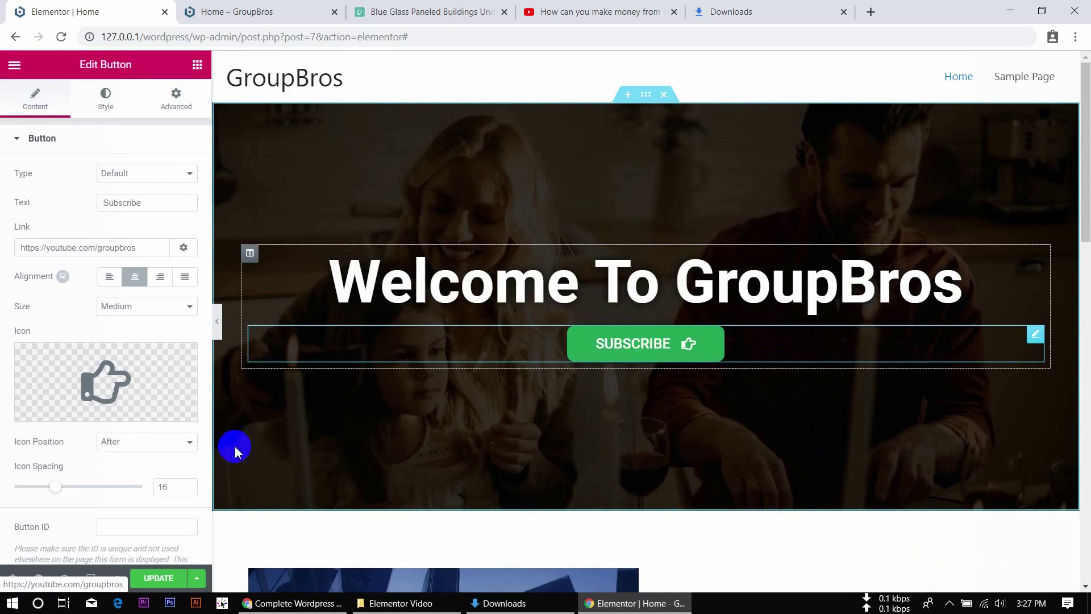
click(220, 323)
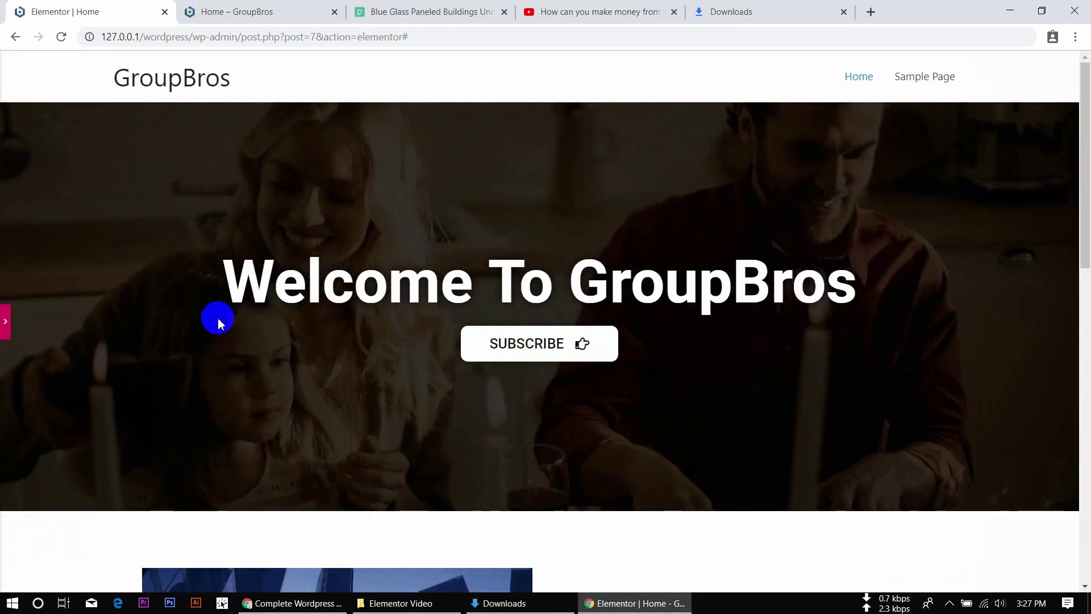
Add a Spacer widget under the hero heading and make it much taller to preview.
click(5, 322)
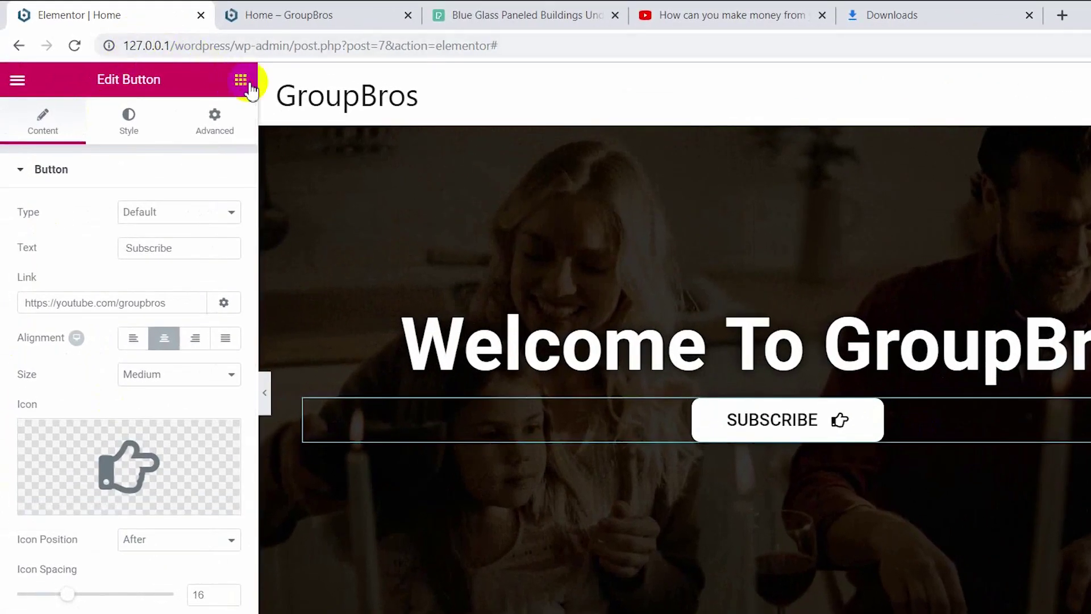
click(248, 84)
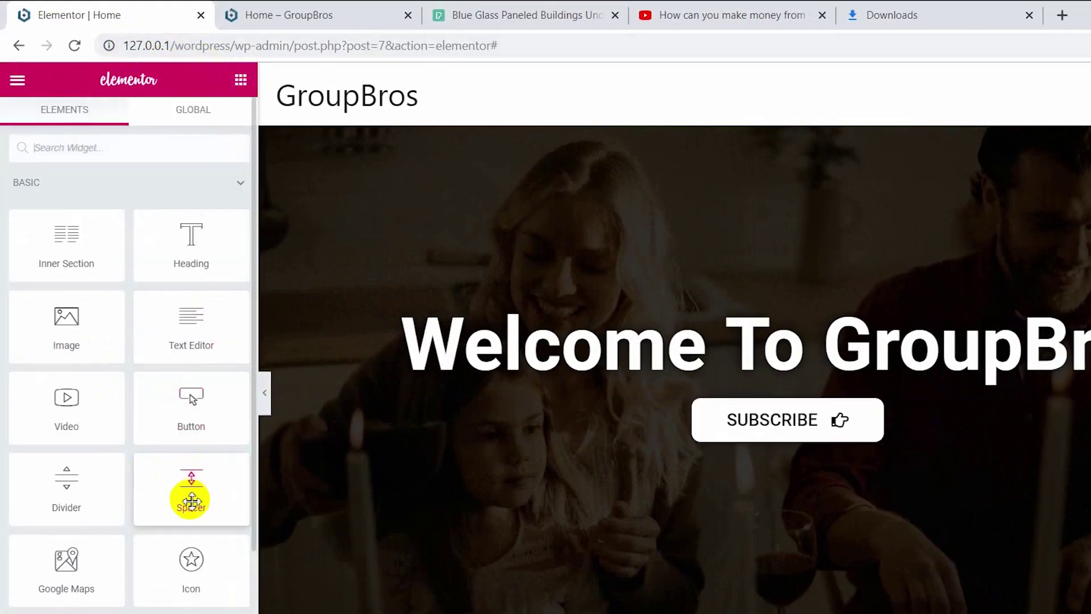
drag(192, 499, 733, 382)
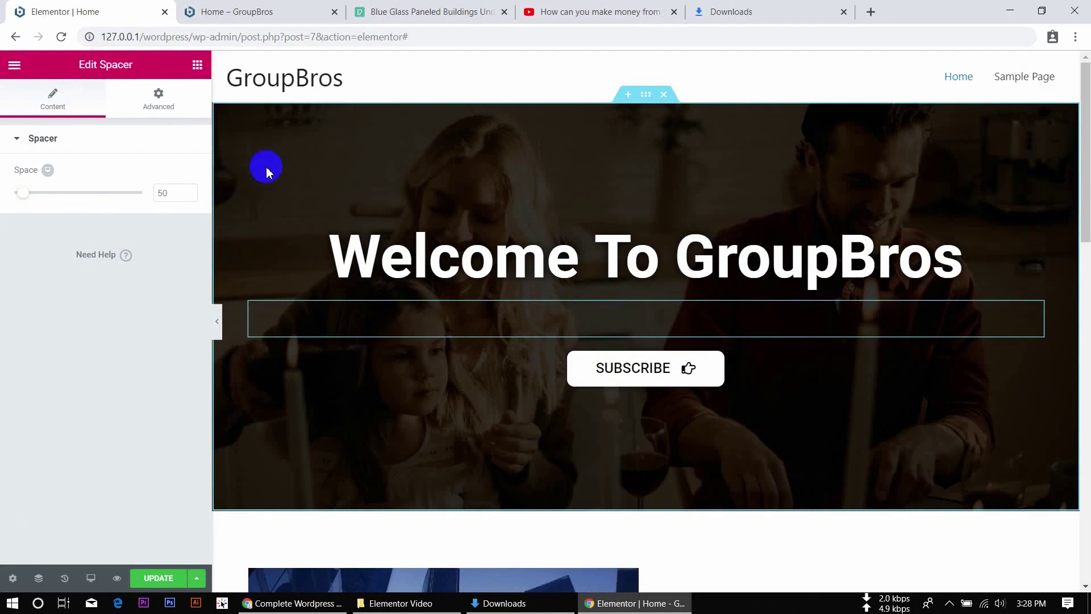
mouse_move(22, 193)
mouse_down()
mouse_move(47, 198)
mouse_move(12, 195)
mouse_move(61, 199)
mouse_move(18, 183)
mouse_up()
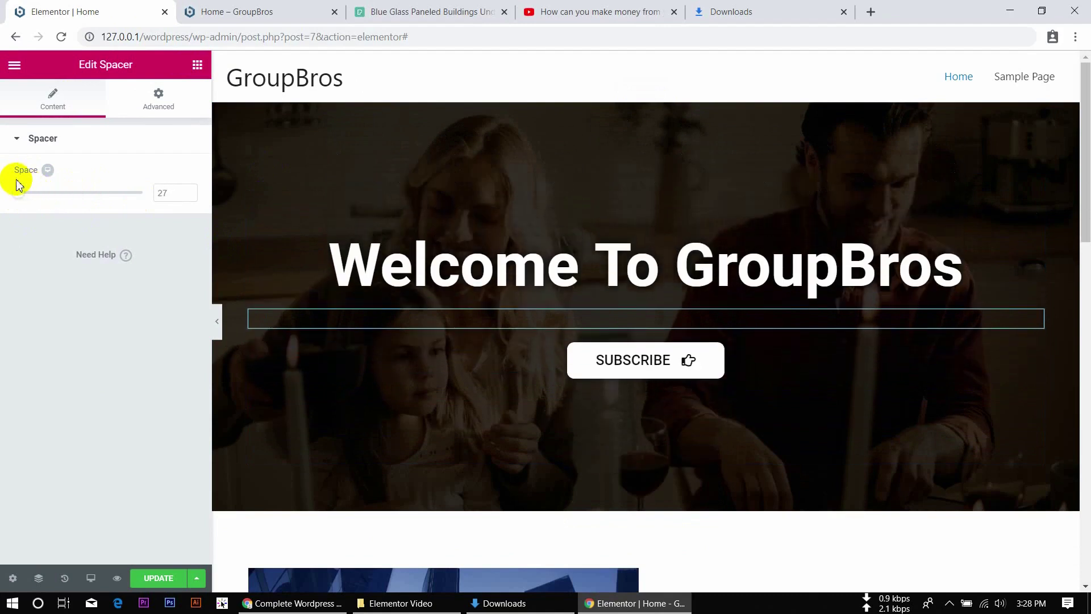
click(218, 318)
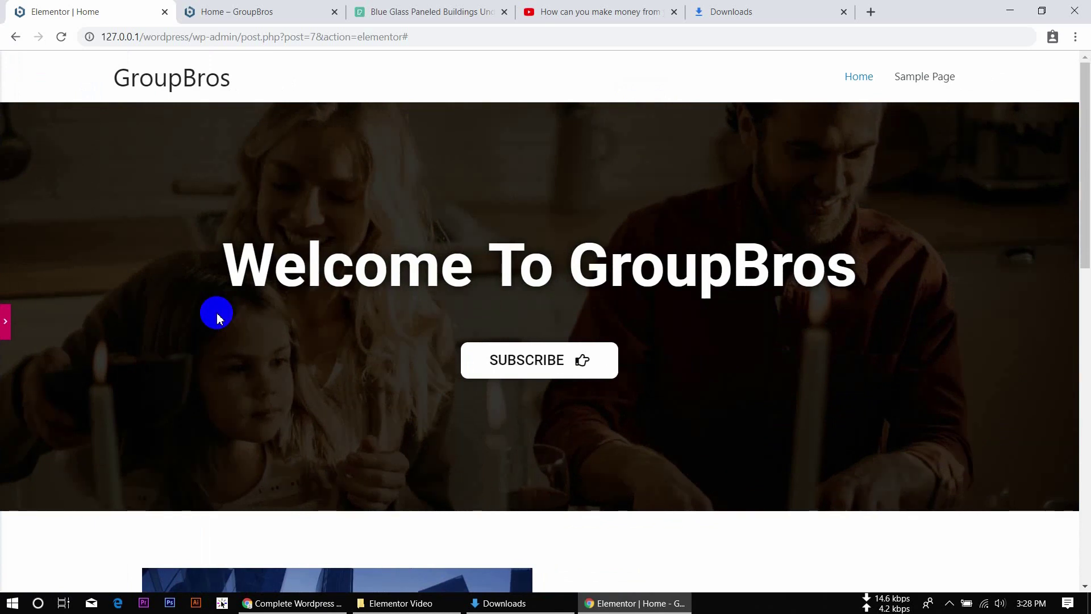
Shrink the spacer to its minimum of 10, then delete it from the hero.
click(5, 314)
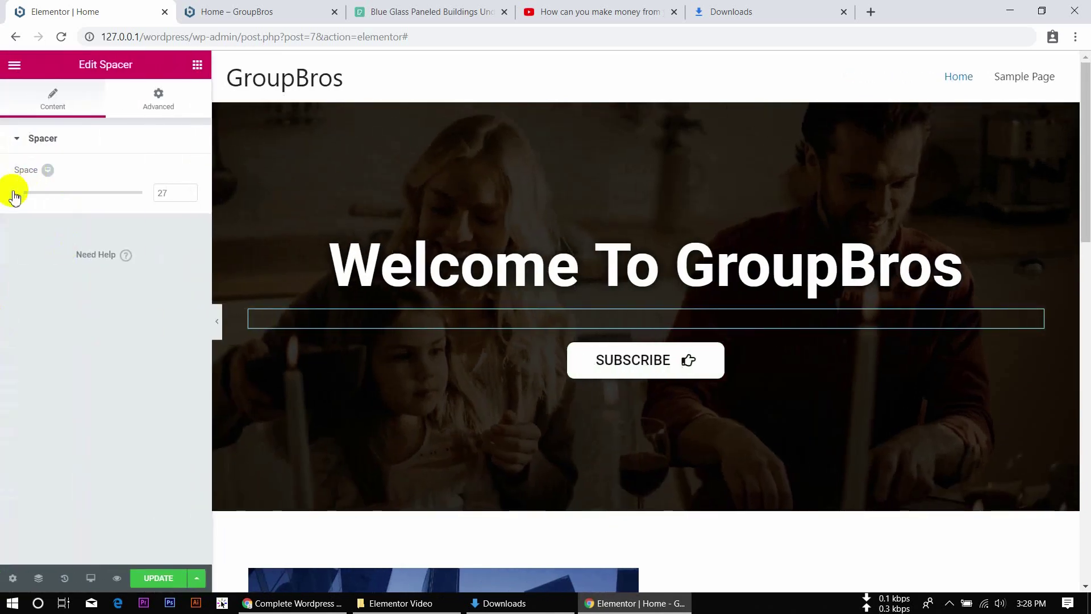
drag(12, 195, 2, 188)
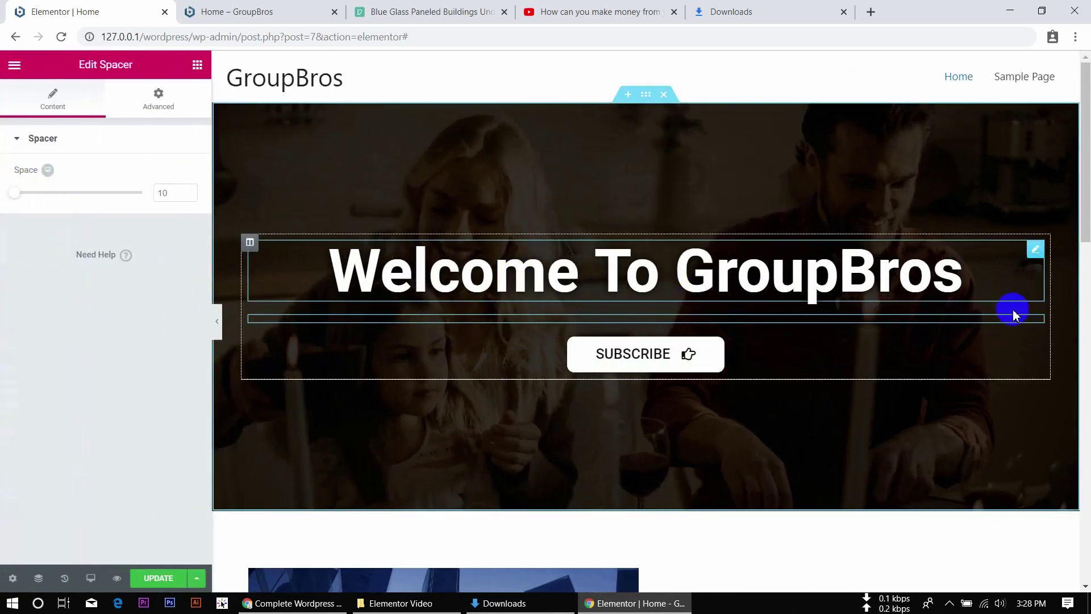
right_click(1035, 325)
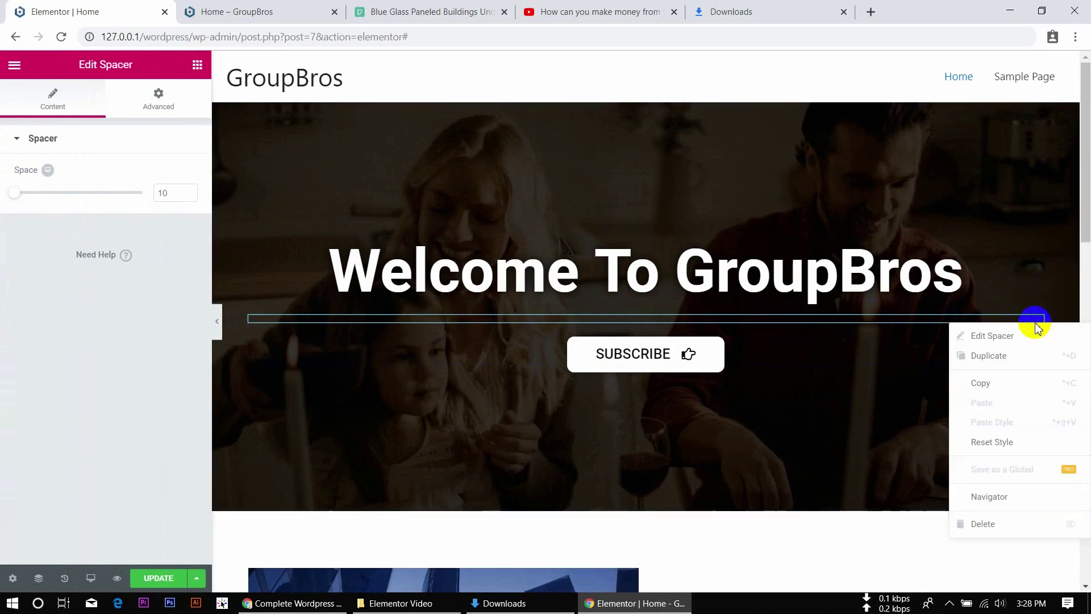
click(1024, 525)
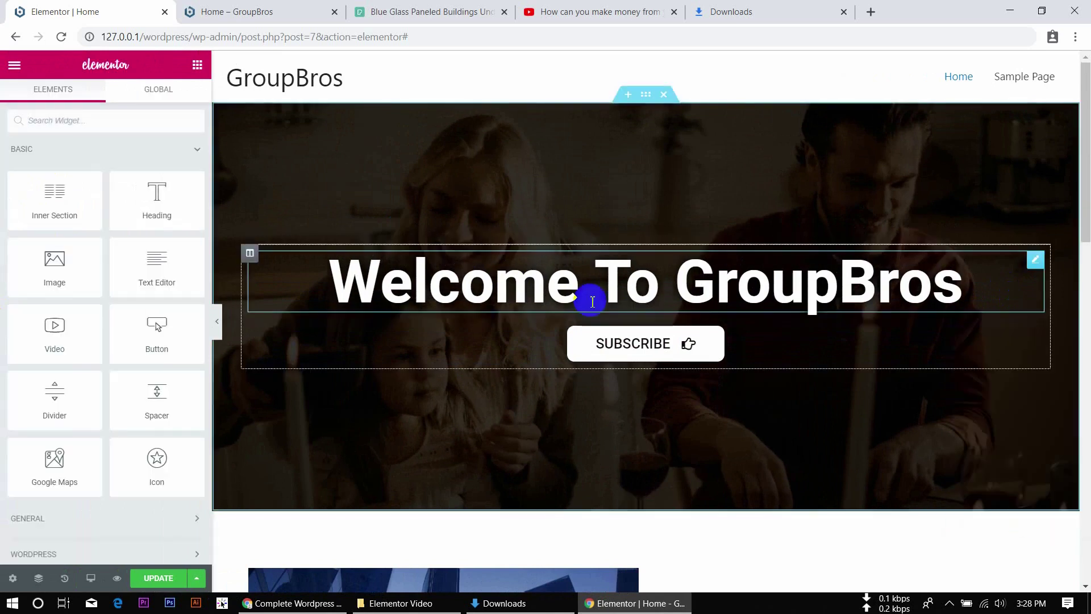
Save the page and give the second 'Who we are?' section a Classic plain colour background.
click(159, 578)
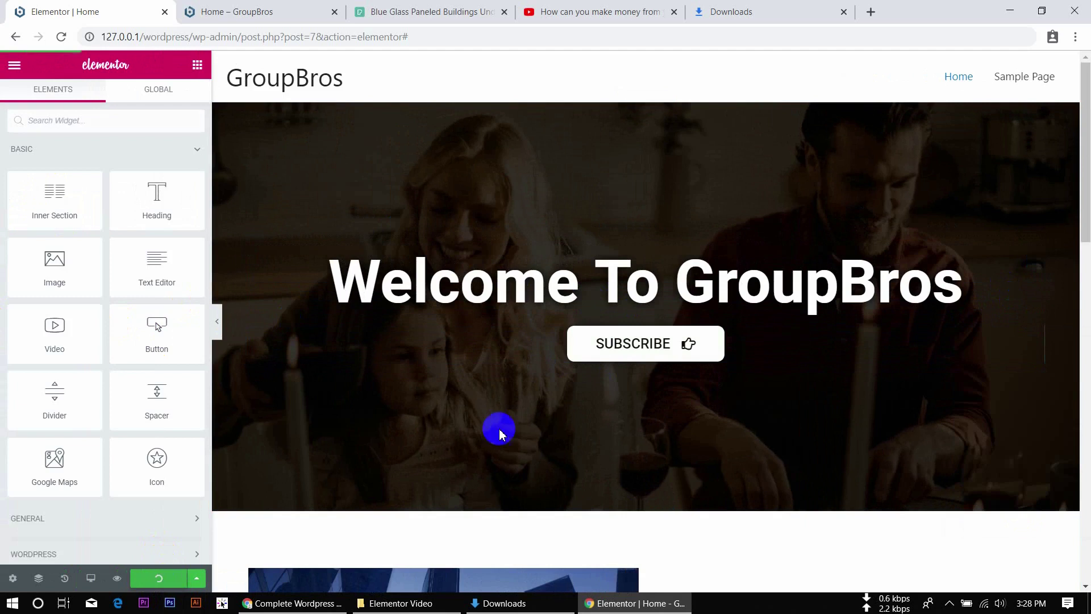
scroll(591, 409, down, 7)
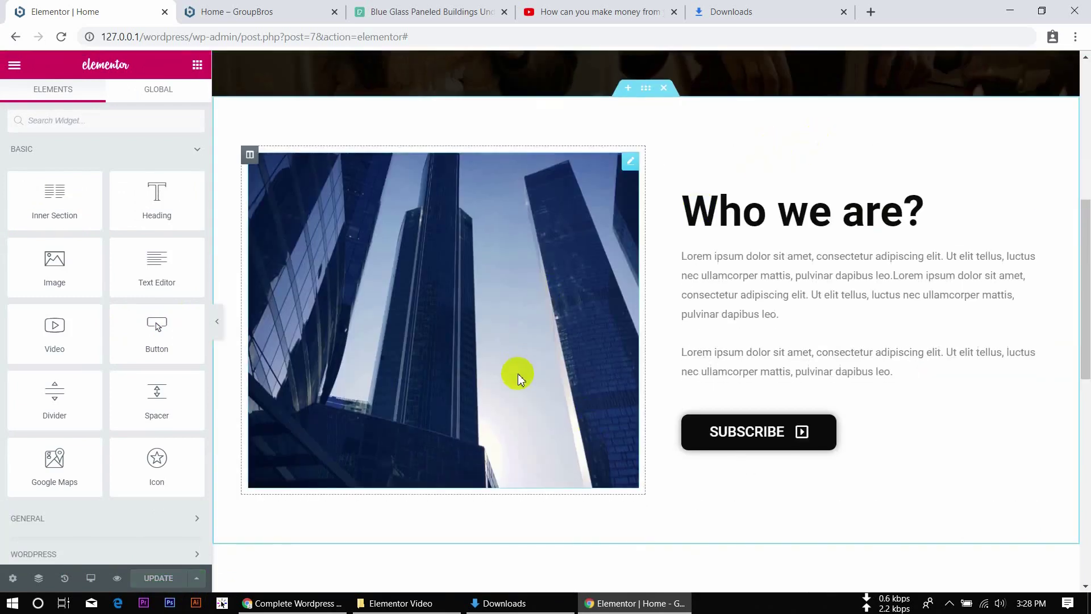
scroll(515, 372, down, 6)
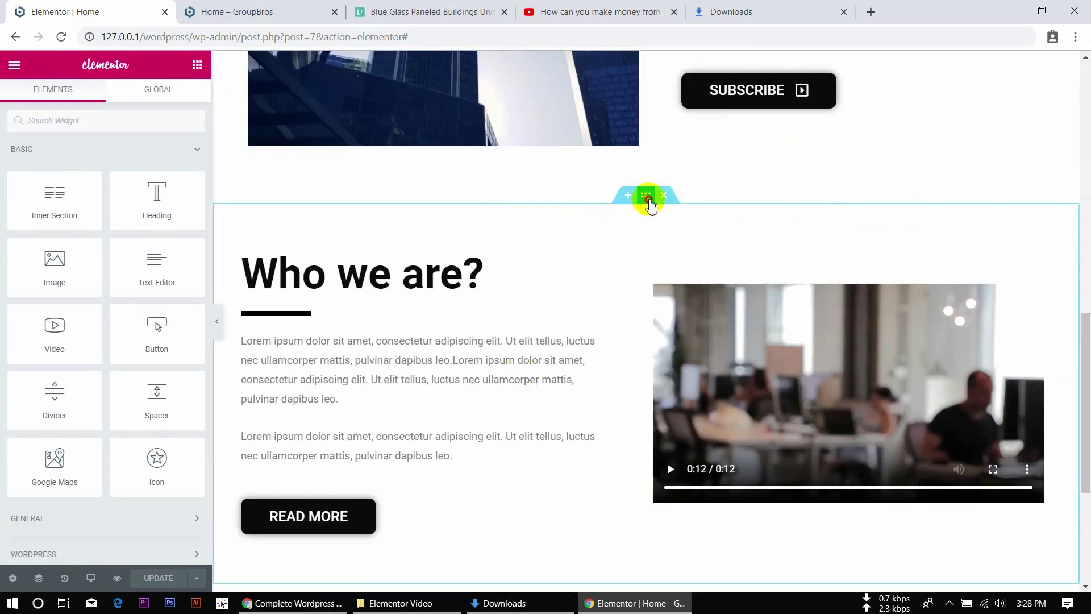
click(646, 196)
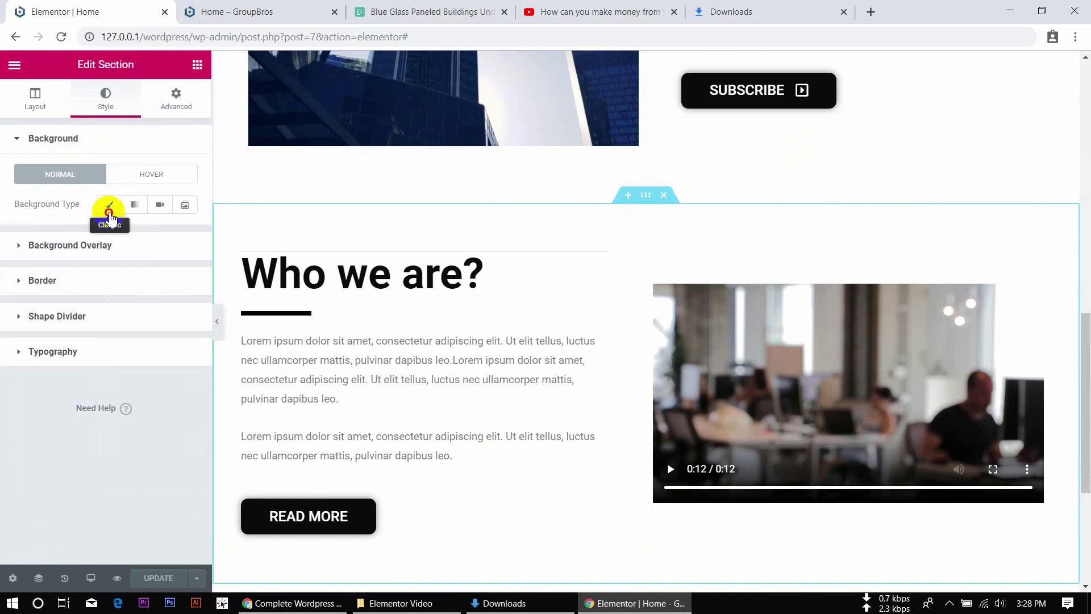
click(109, 210)
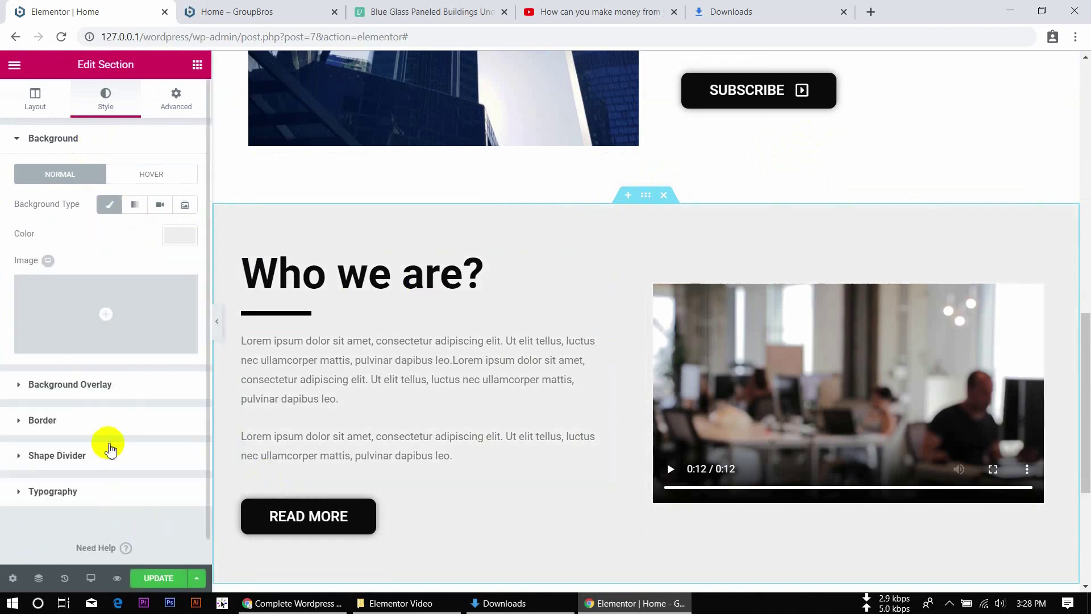
Try Mountains, Curve, Waves and Book as the top shape divider before settling on Pyramids.
click(107, 450)
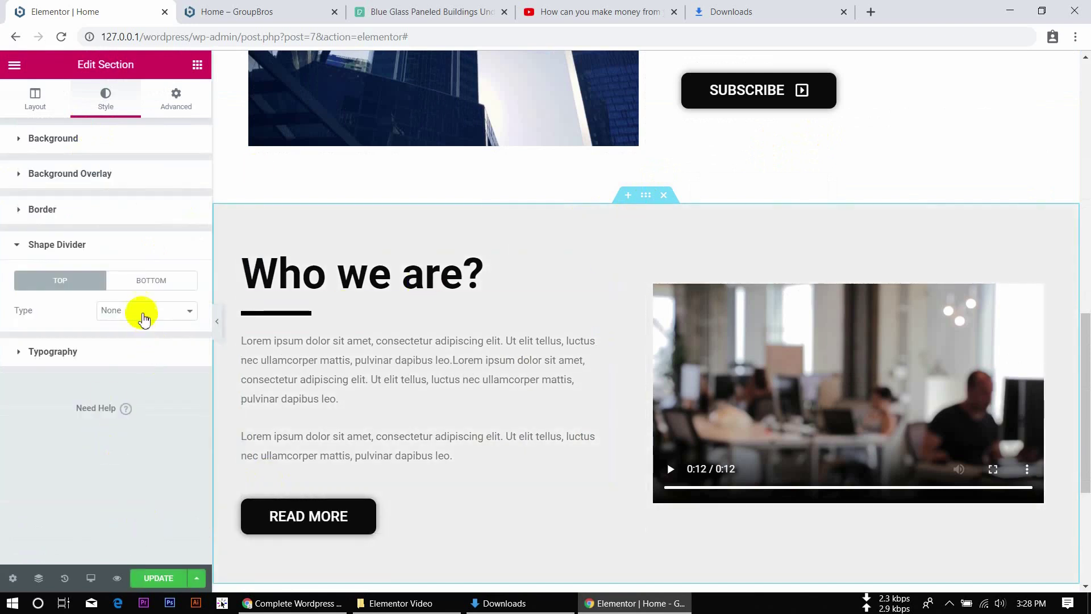
click(143, 312)
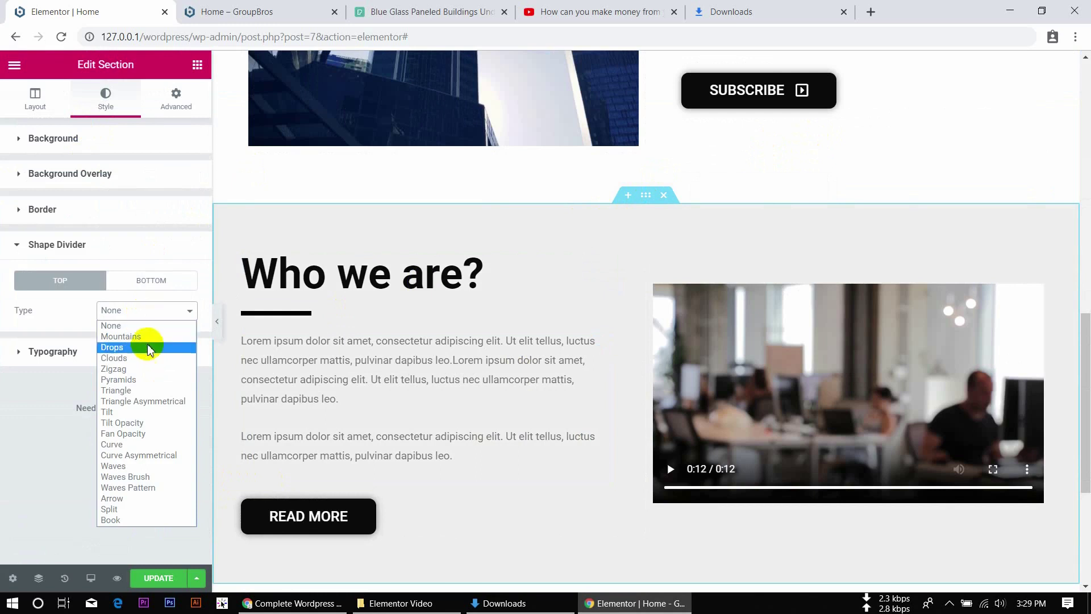
click(147, 338)
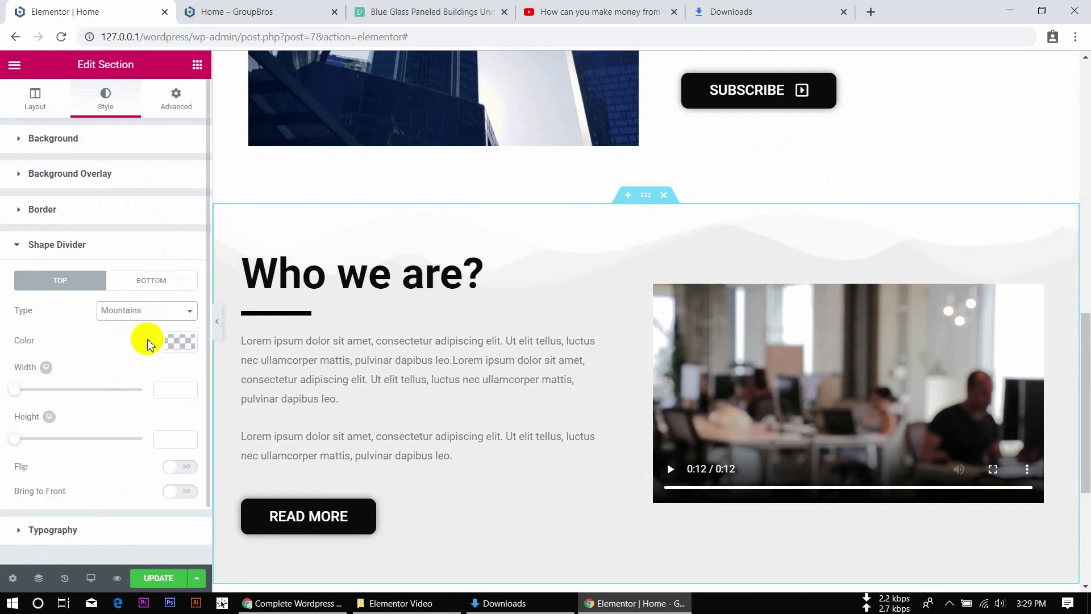
click(135, 311)
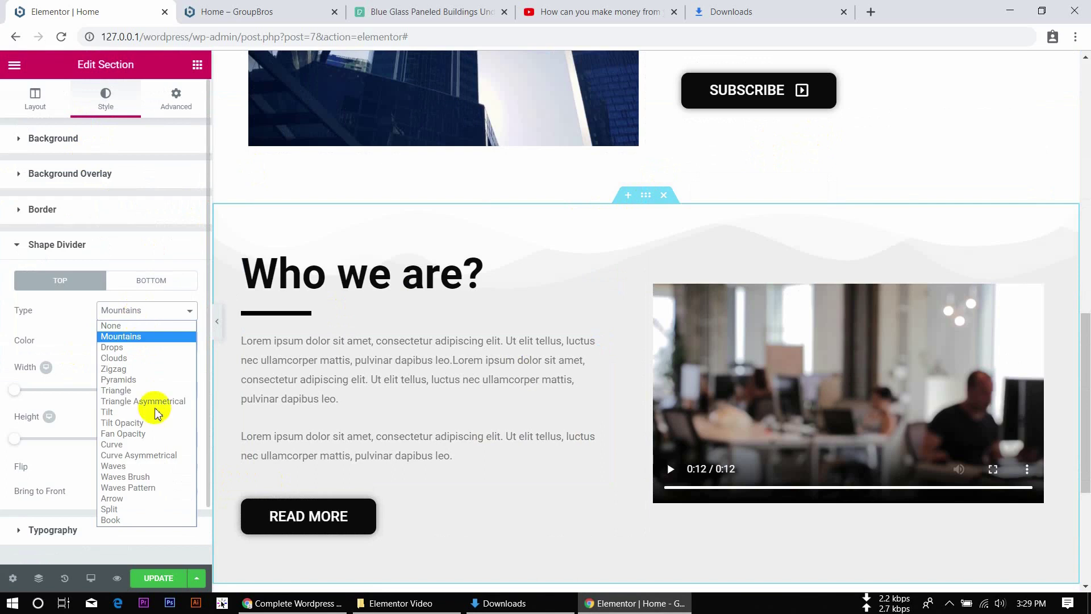
click(165, 444)
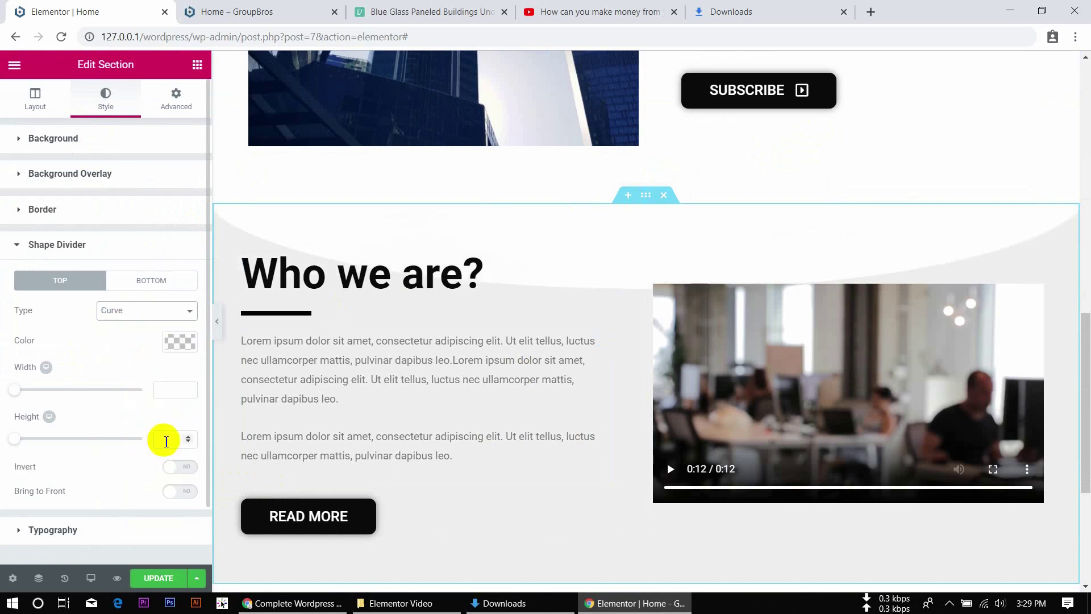
click(176, 316)
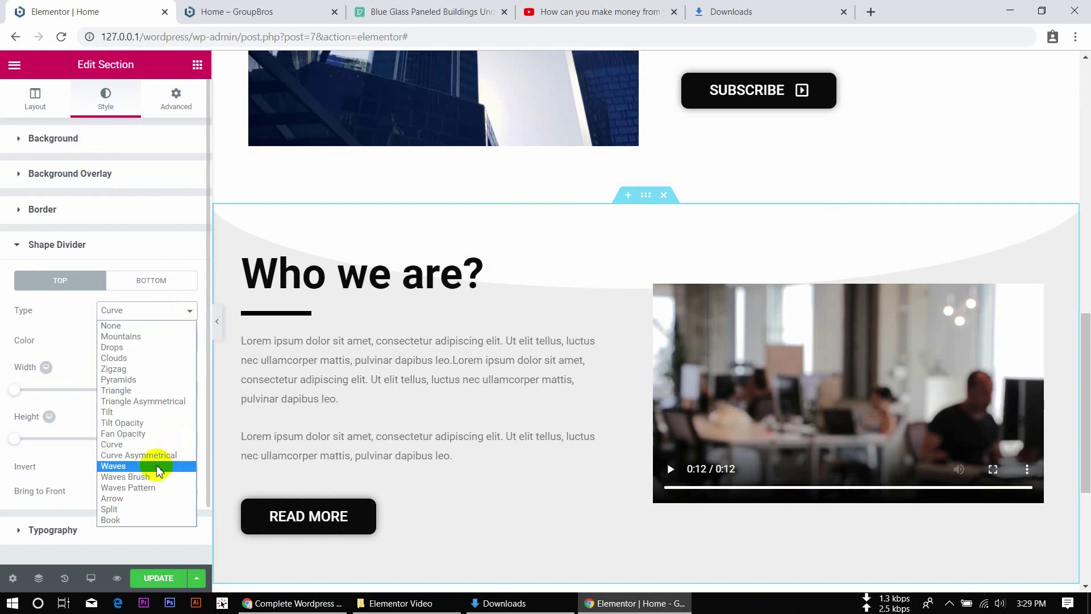
click(157, 466)
click(147, 310)
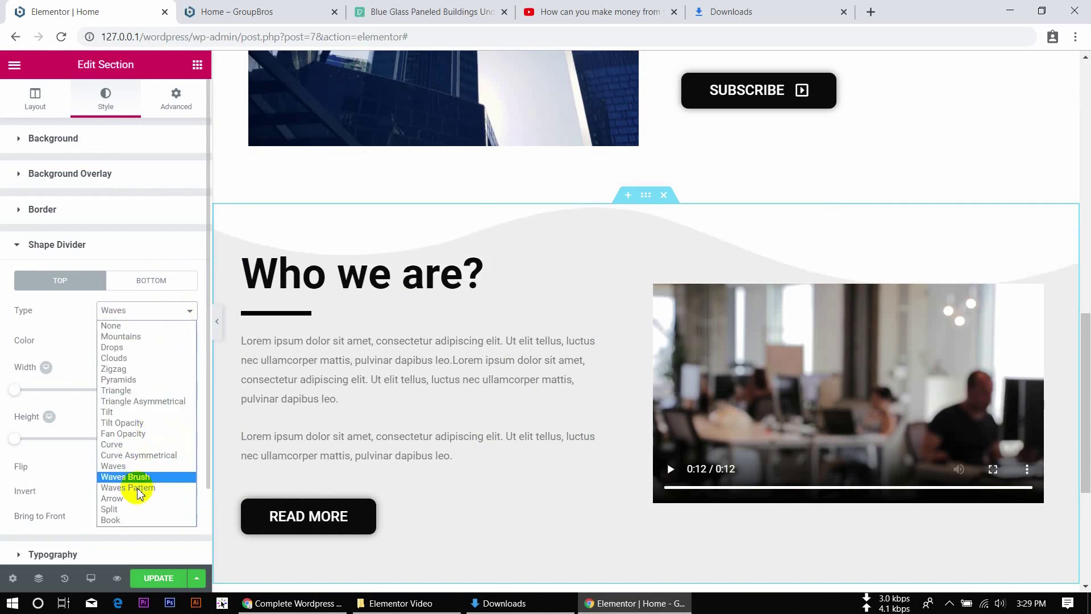
click(132, 521)
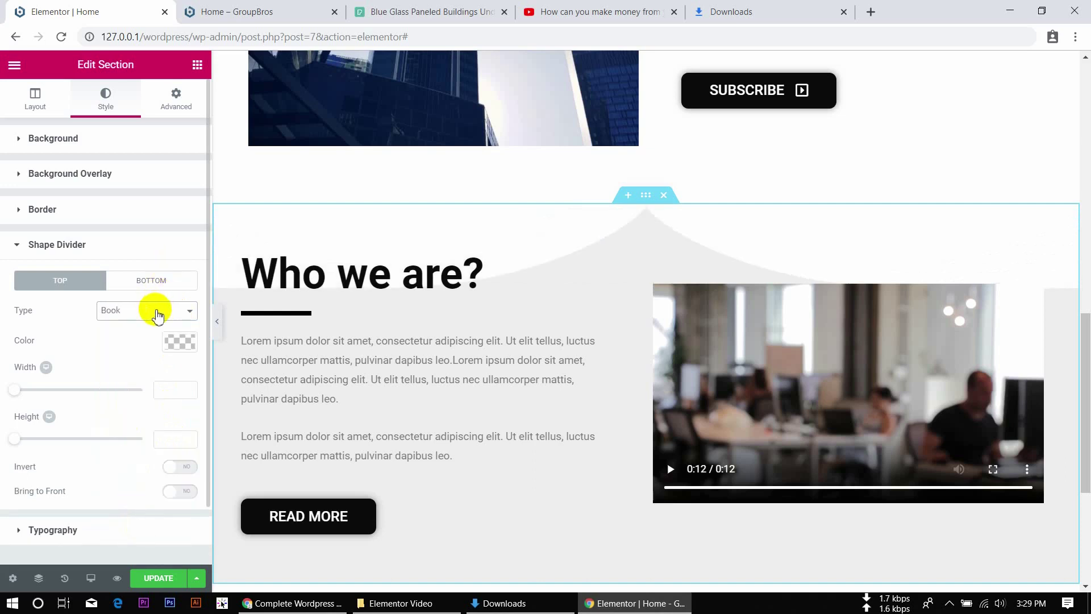
click(157, 313)
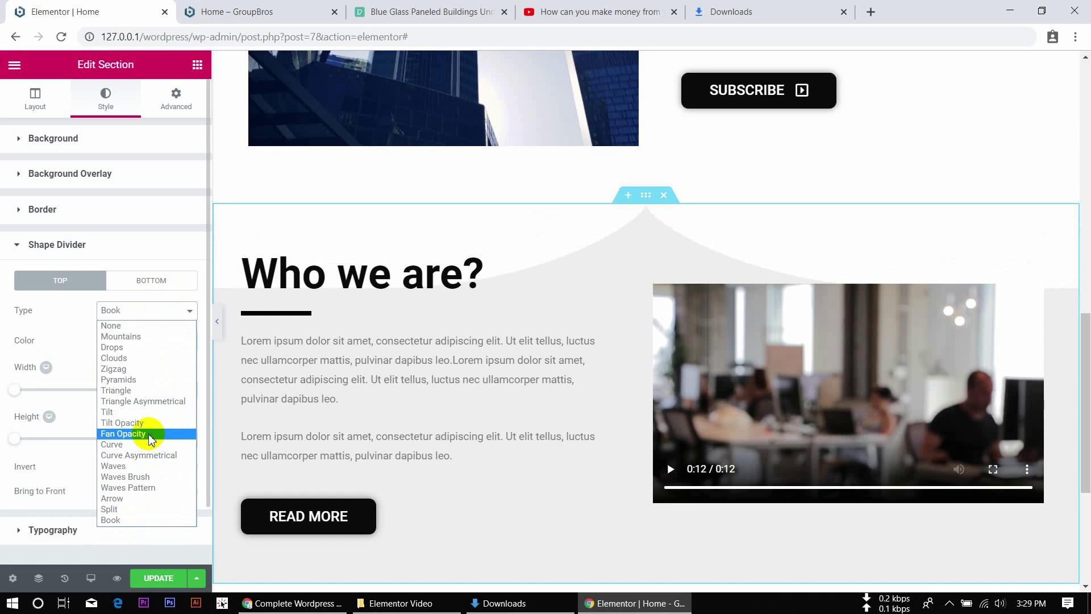
click(150, 380)
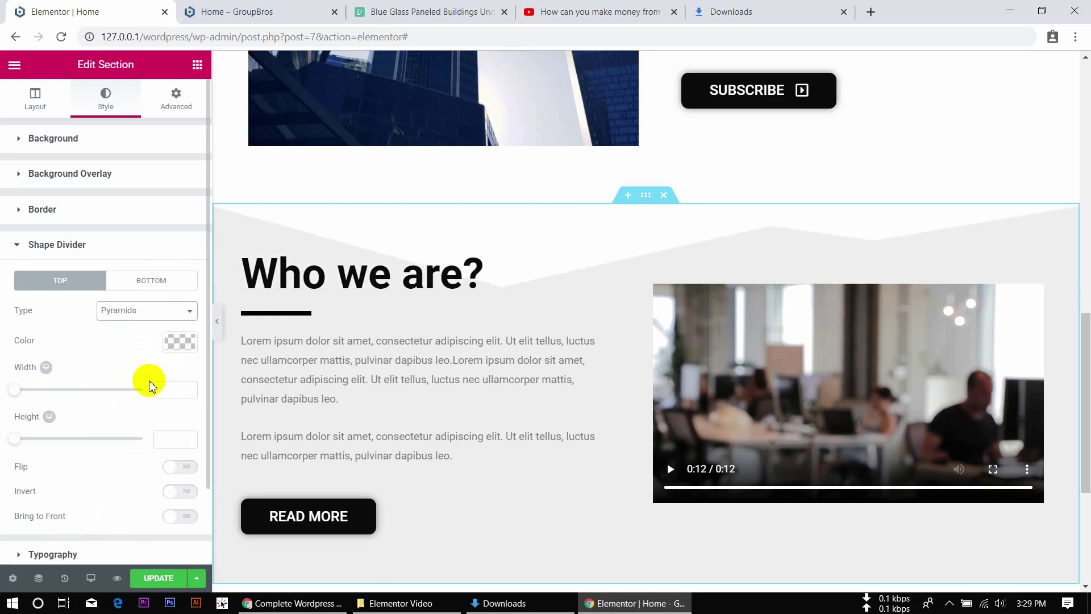
Reduce the Pyramids top divider's height to 61 and preview the shallower peak full width.
click(221, 326)
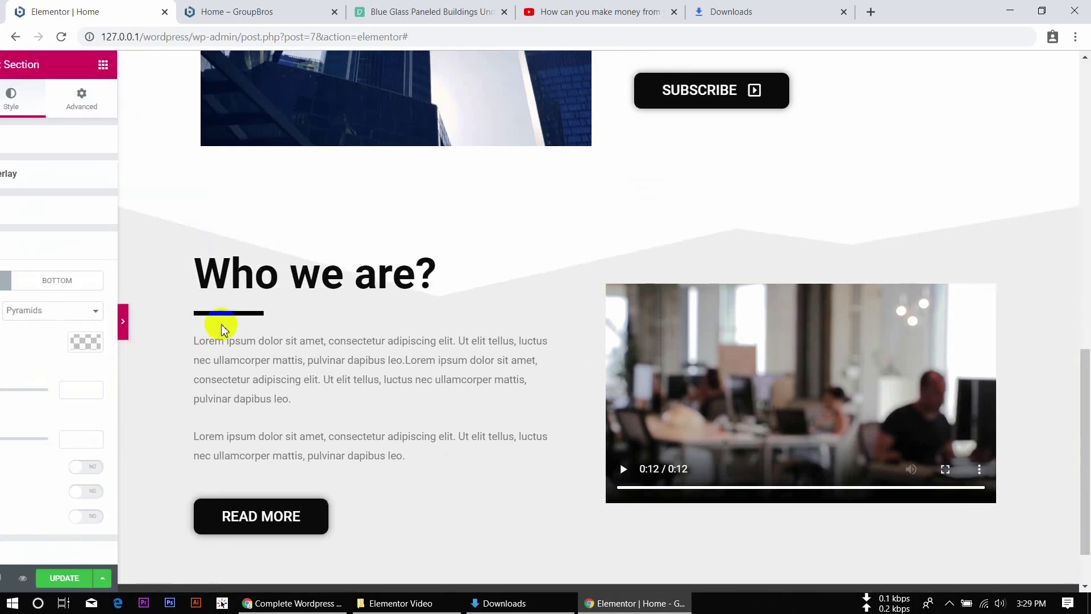
scroll(519, 353, down, 1)
scroll(523, 358, up, 4)
scroll(524, 358, up, 6)
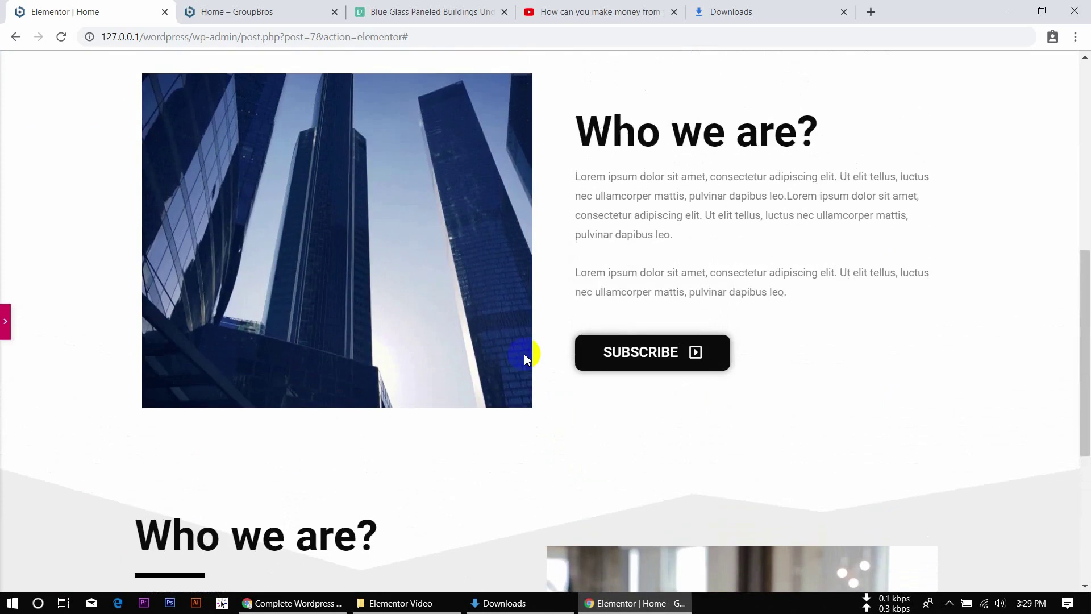
scroll(524, 358, down, 8)
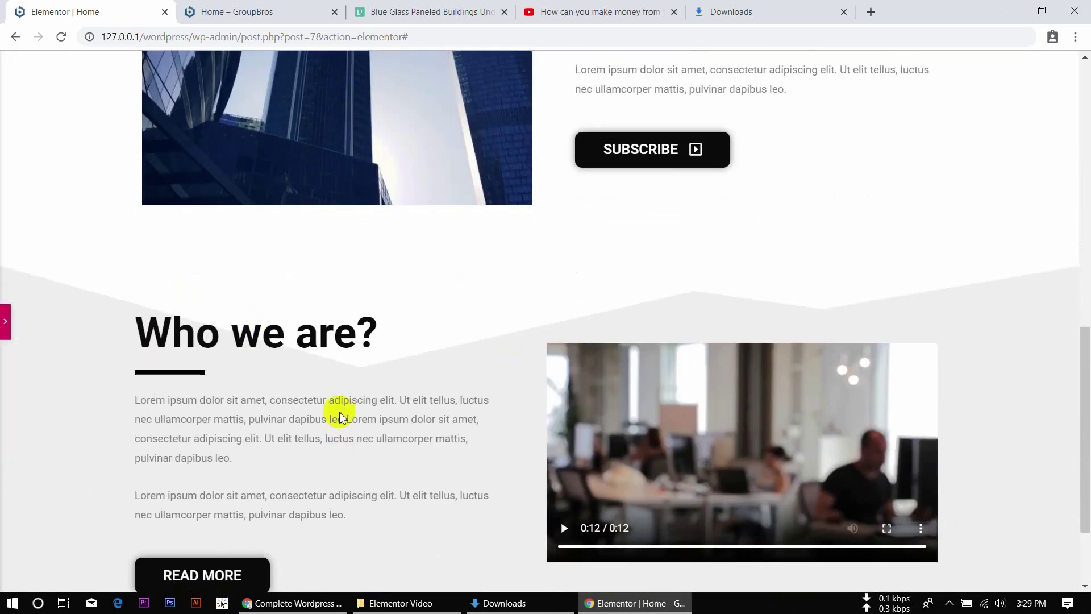
scroll(341, 415, down, 2)
scroll(480, 261, up, 2)
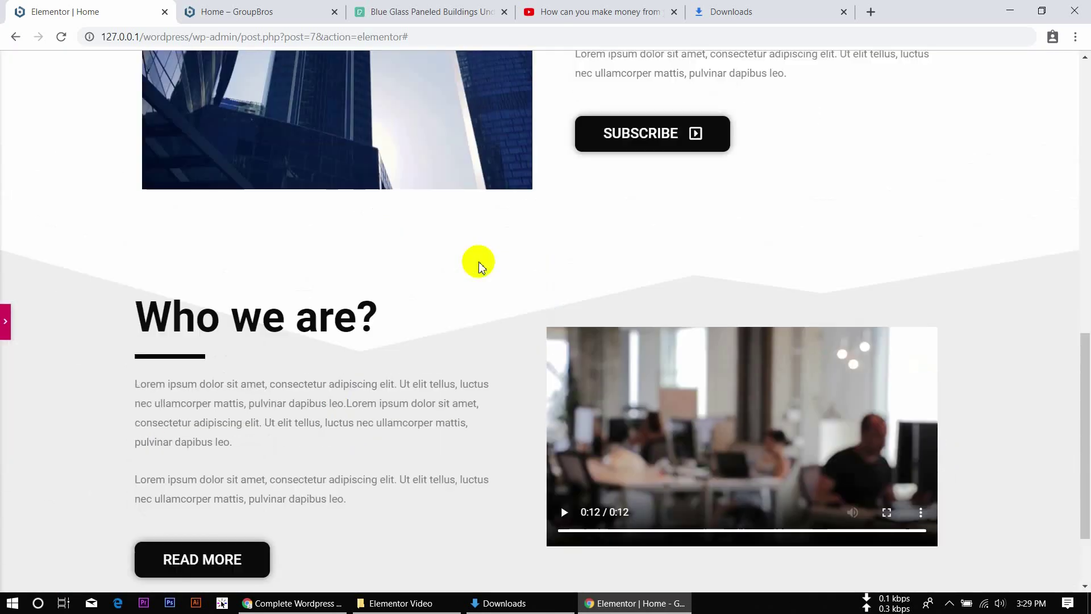
click(4, 317)
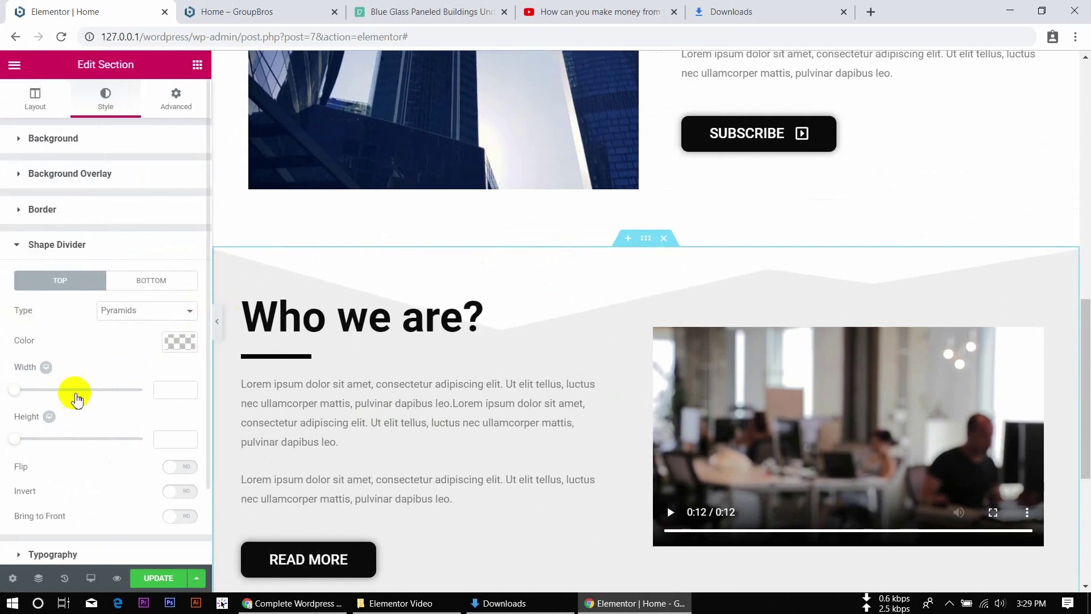
drag(17, 443, 31, 439)
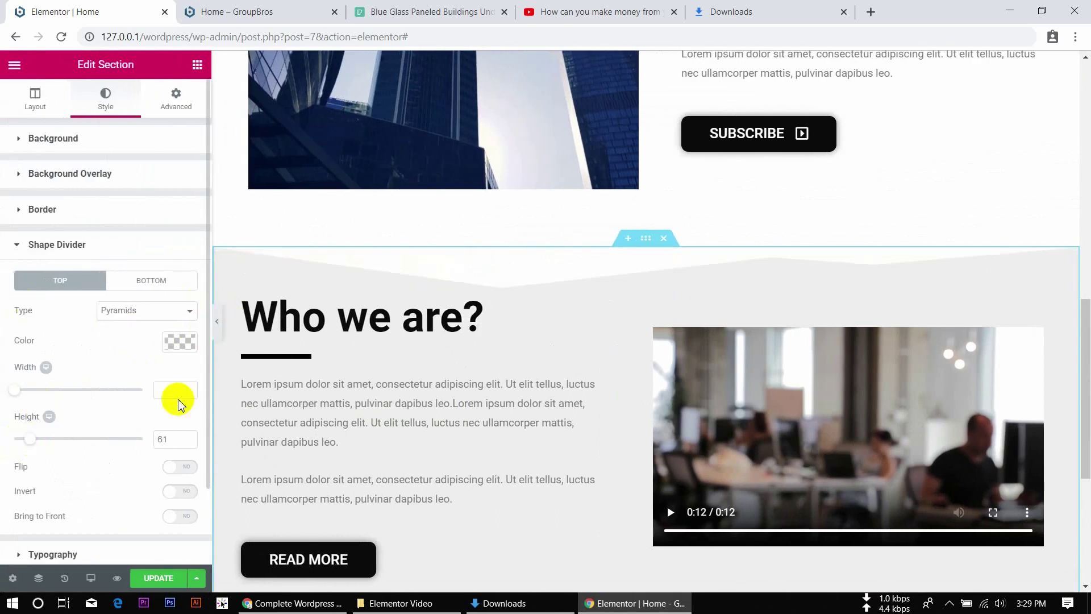
click(218, 321)
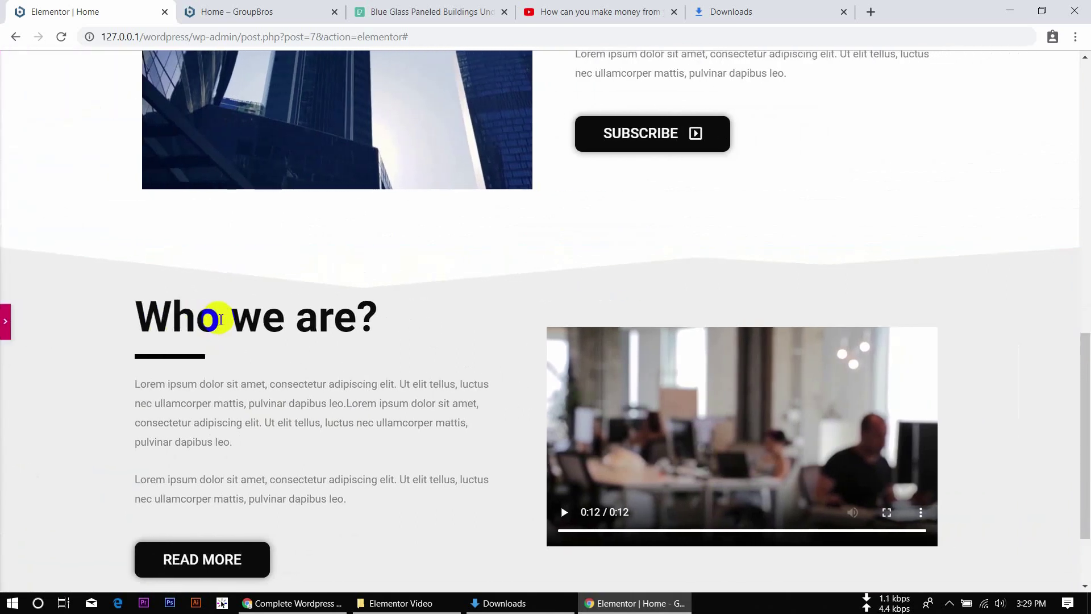
click(3, 321)
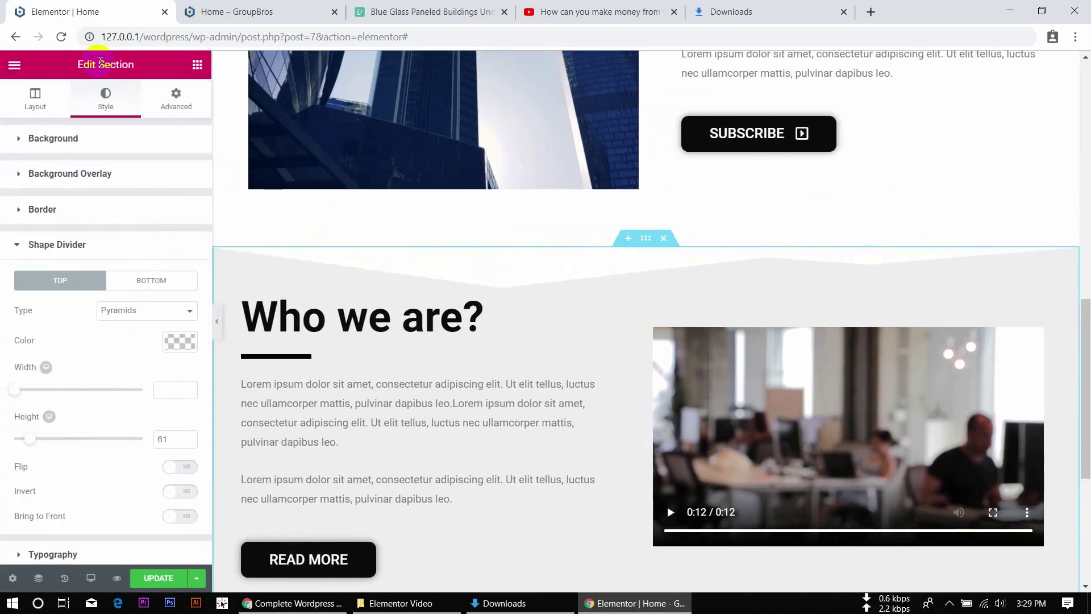
Change the grey section's Padding Top from 70 to 130 and preview the result.
click(188, 100)
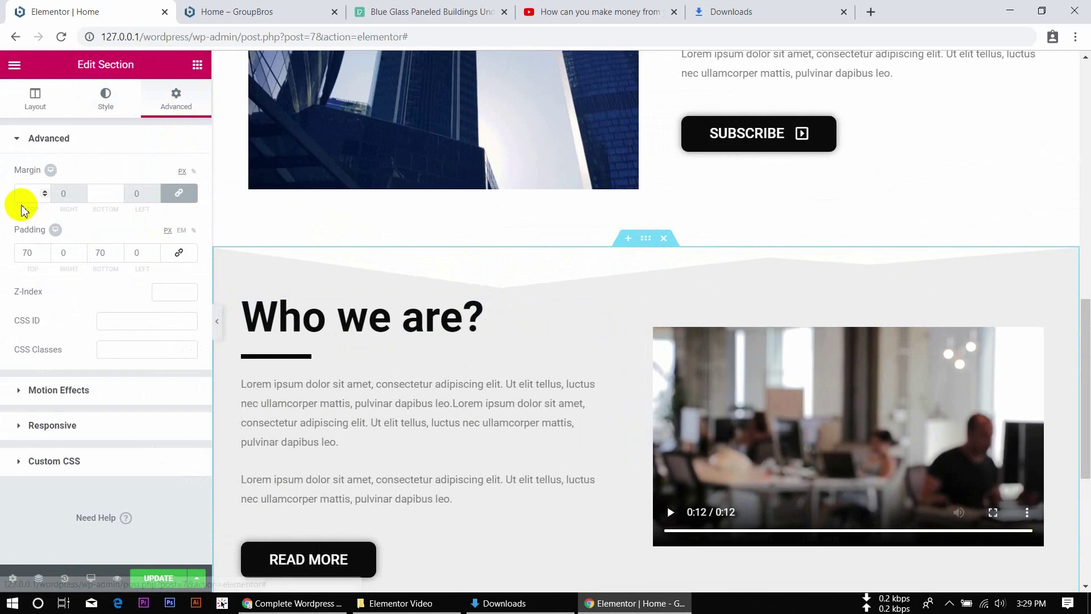
drag(29, 250, 2, 254)
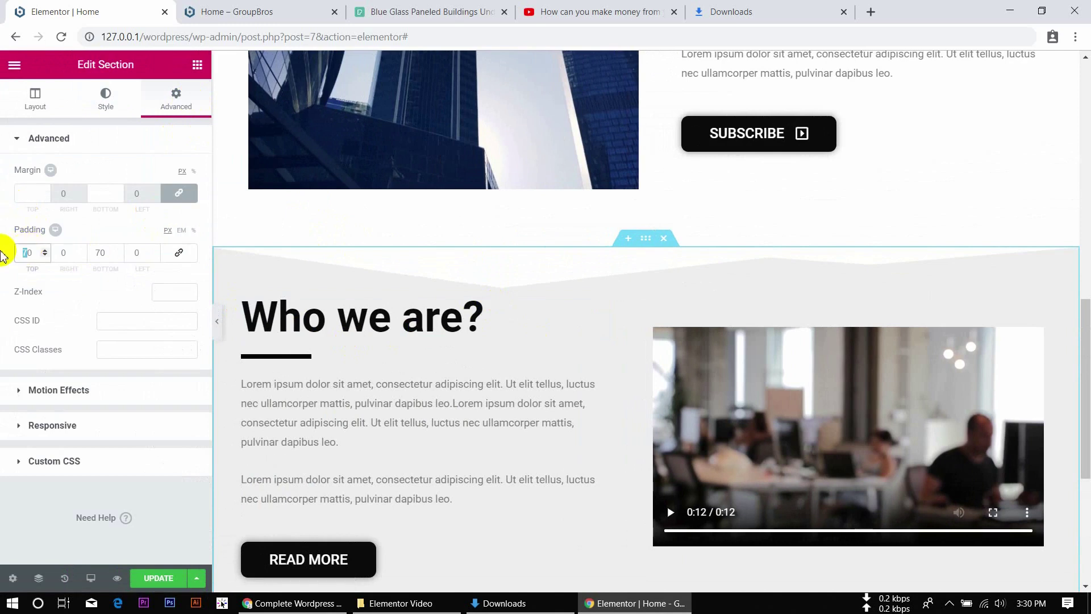
text(13)
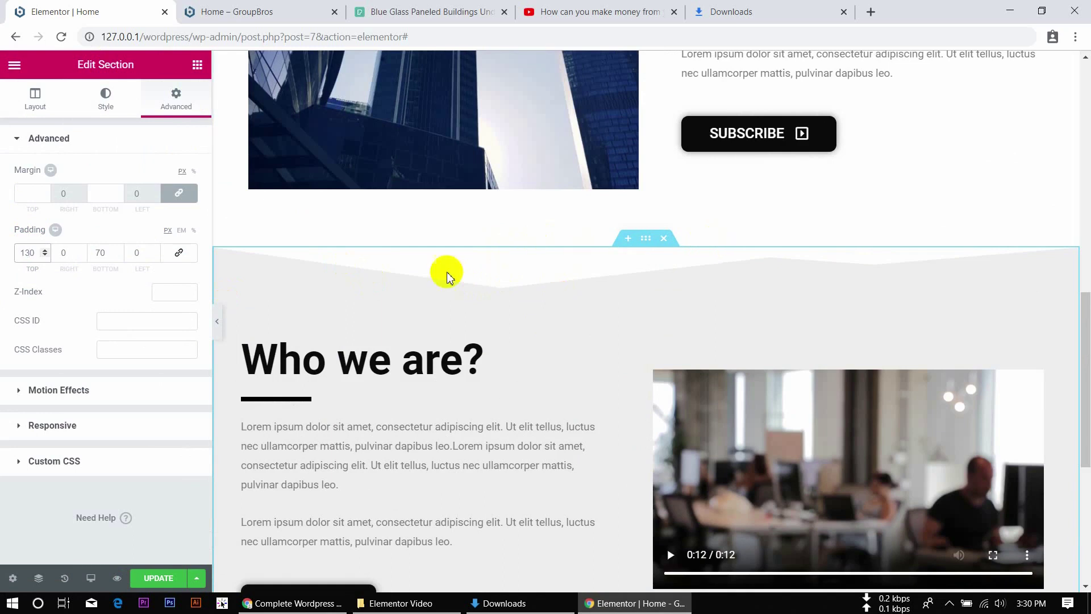
click(217, 322)
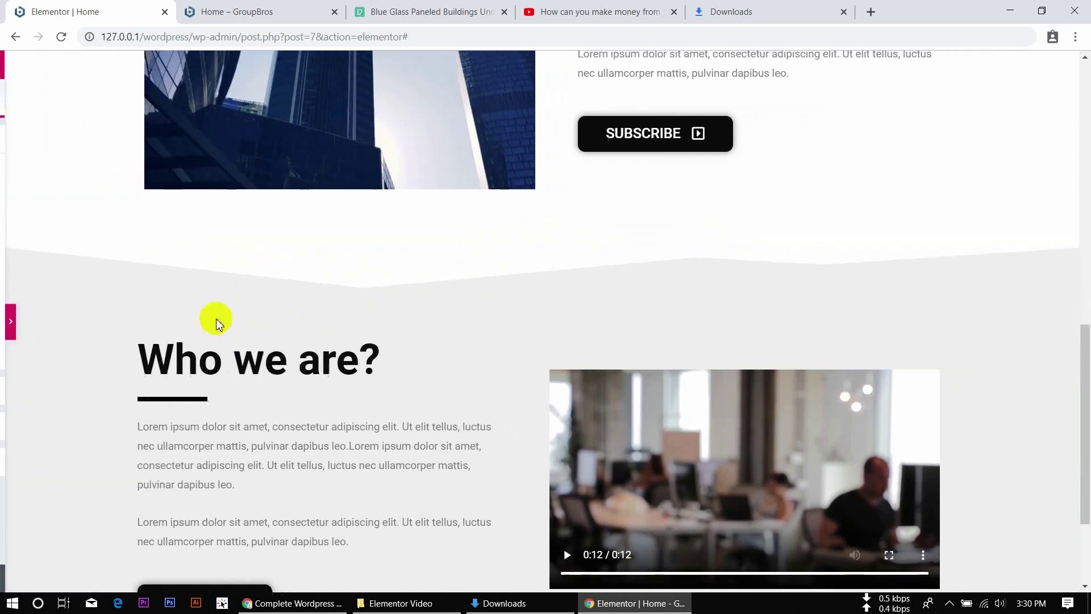
scroll(596, 258, down, 3)
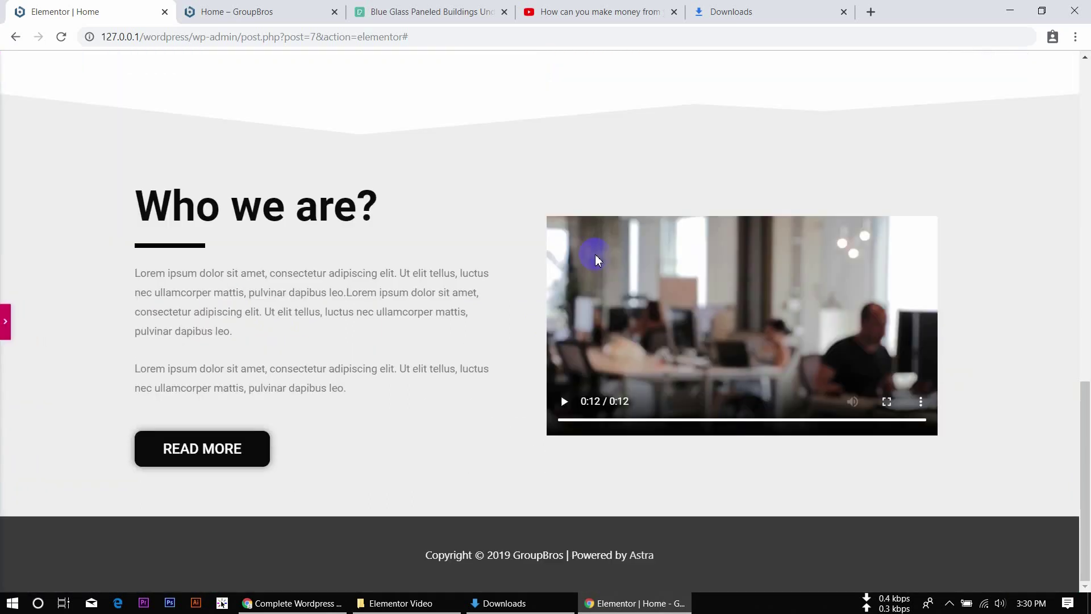
scroll(595, 259, up, 8)
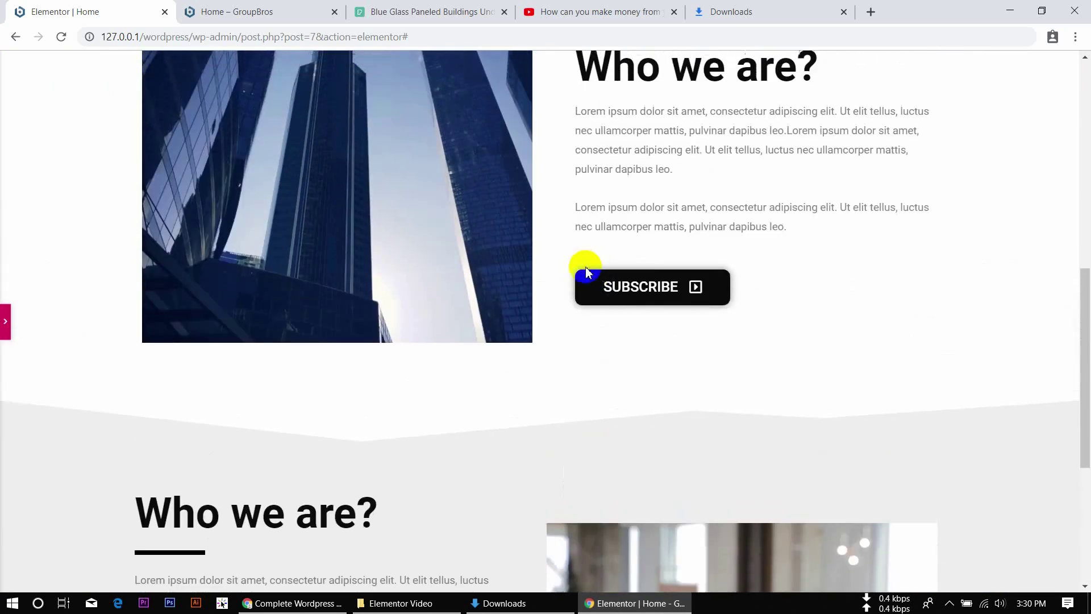
scroll(621, 214, up, 2)
scroll(621, 215, down, 2)
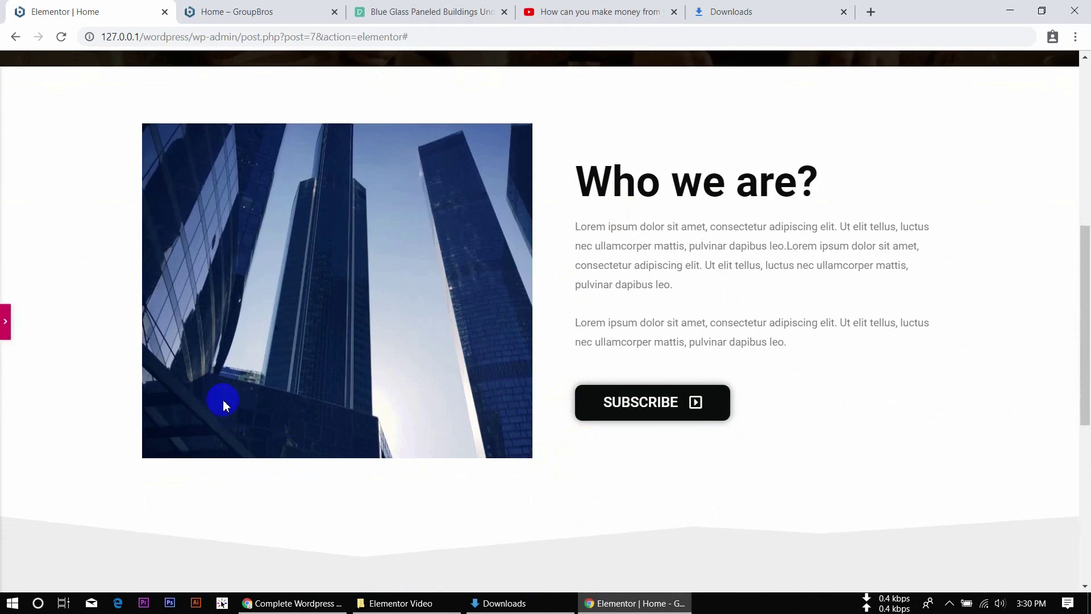
Select the building-photo 'Who we are?' section and set its bottom padding to 30.
click(4, 323)
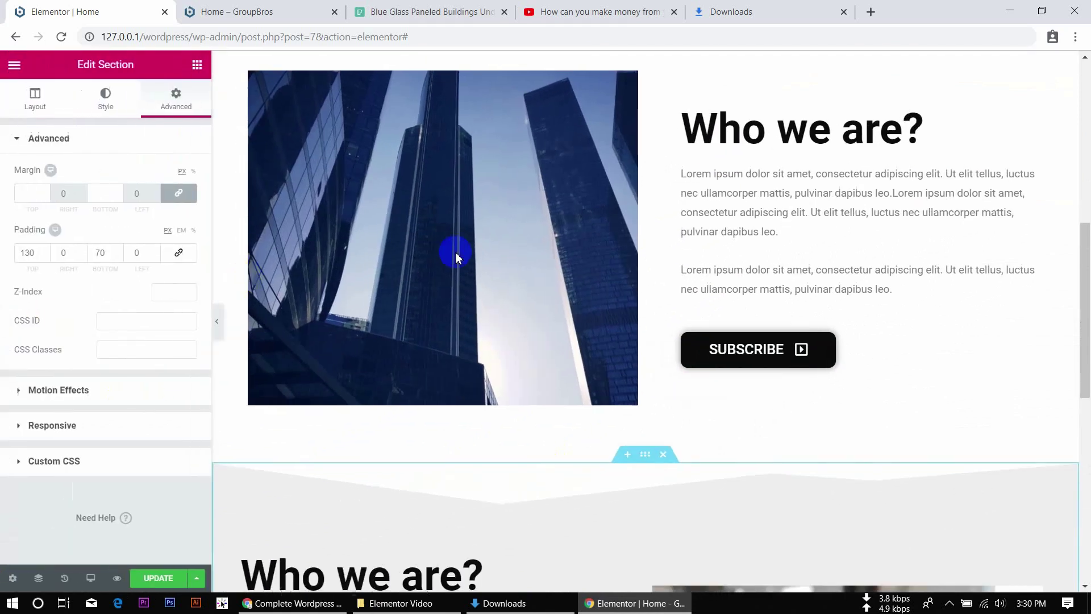
scroll(471, 255, up, 4)
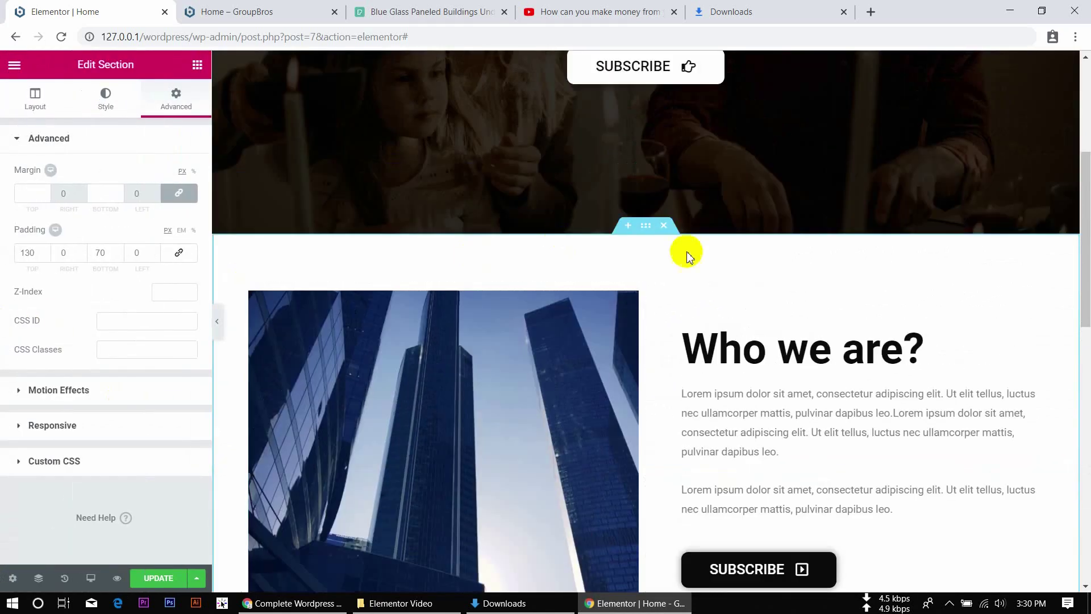
click(646, 233)
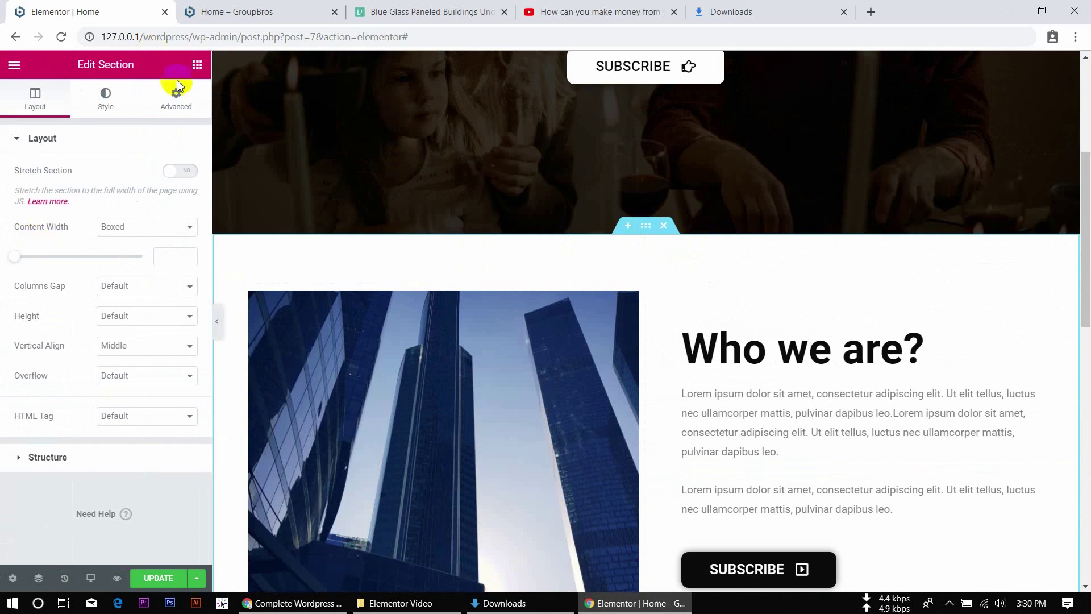
click(177, 99)
drag(111, 251, 97, 250)
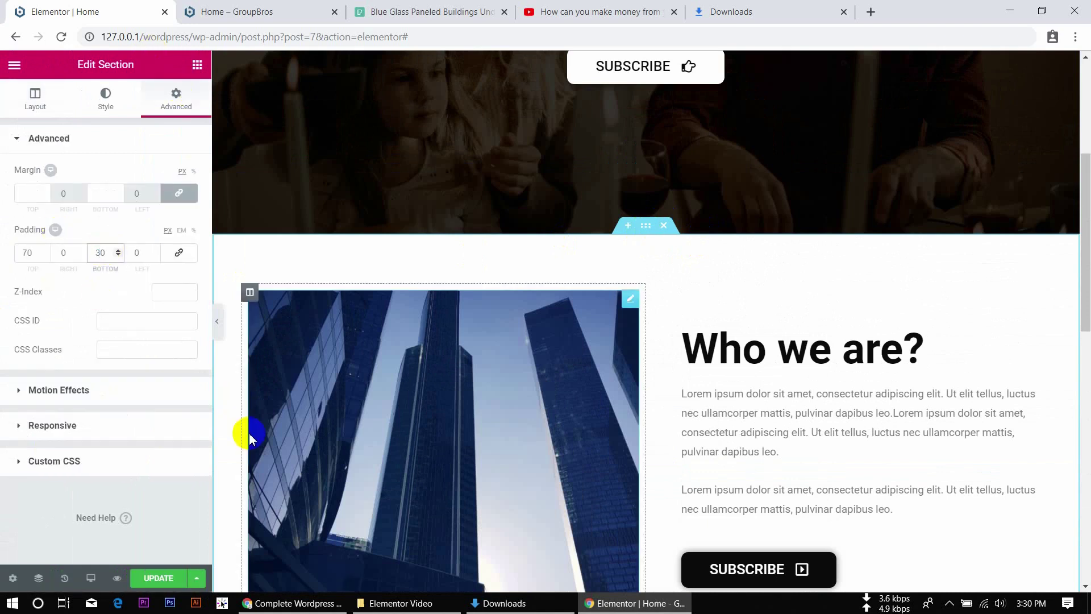
Preview the full-width page down to the grey pyramids section above the copyright footer.
click(218, 323)
scroll(565, 423, down, 6)
scroll(564, 423, down, 2)
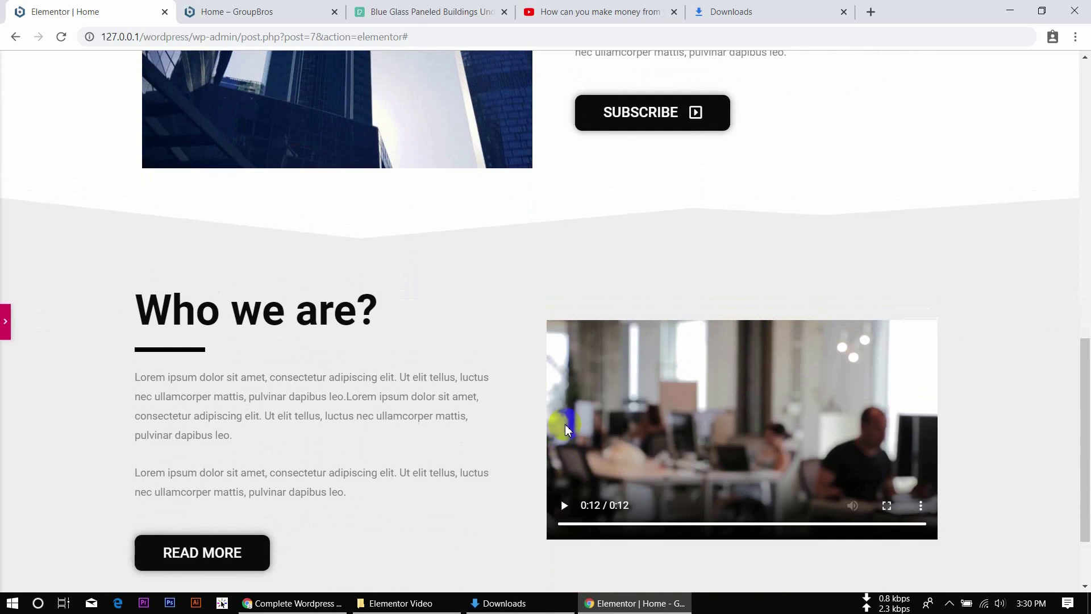
scroll(565, 424, down, 2)
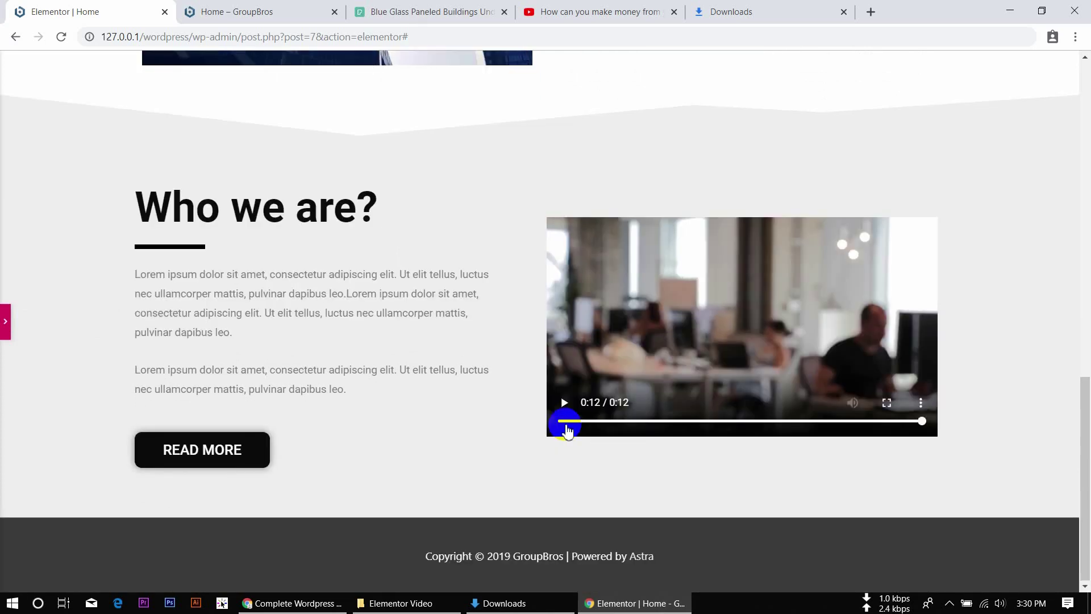
scroll(566, 430, up, 4)
scroll(567, 430, down, 4)
scroll(566, 430, up, 4)
scroll(568, 430, up, 10)
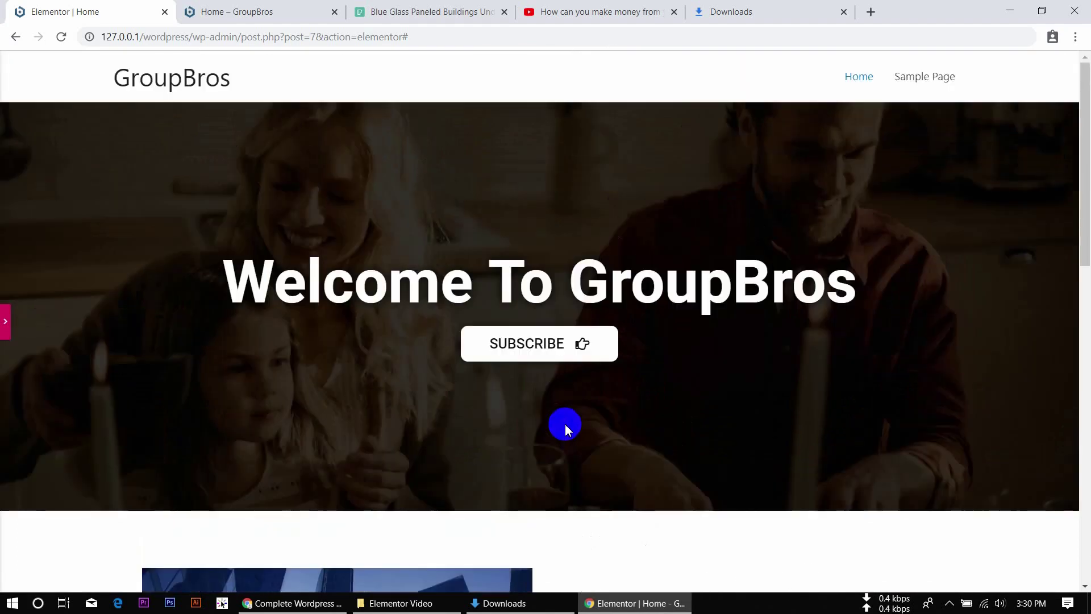
scroll(566, 430, down, 4)
scroll(567, 430, down, 3)
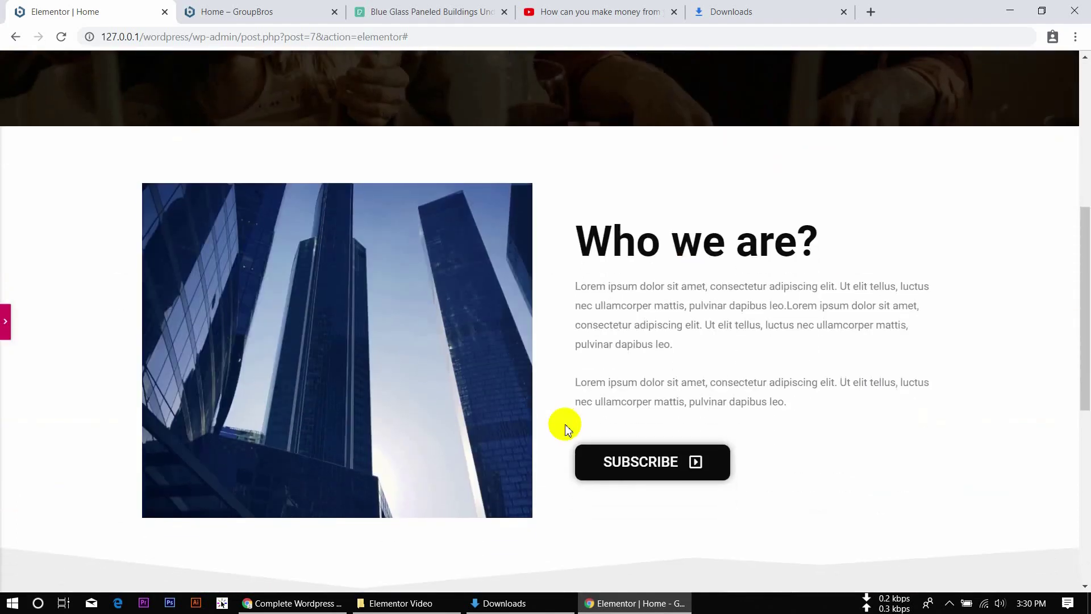
scroll(565, 426, down, 3)
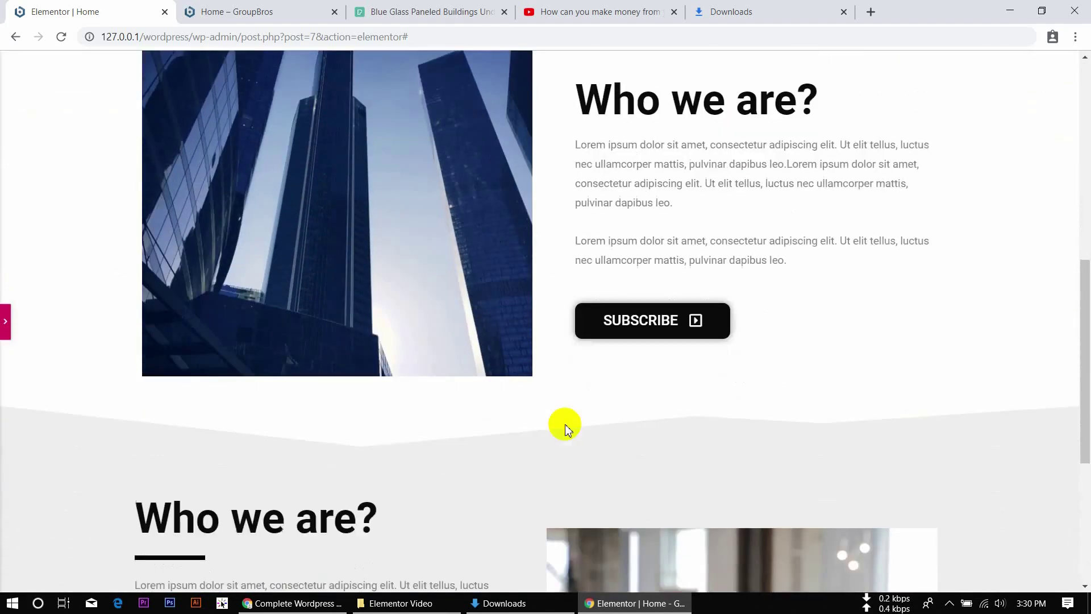
scroll(482, 426, down, 5)
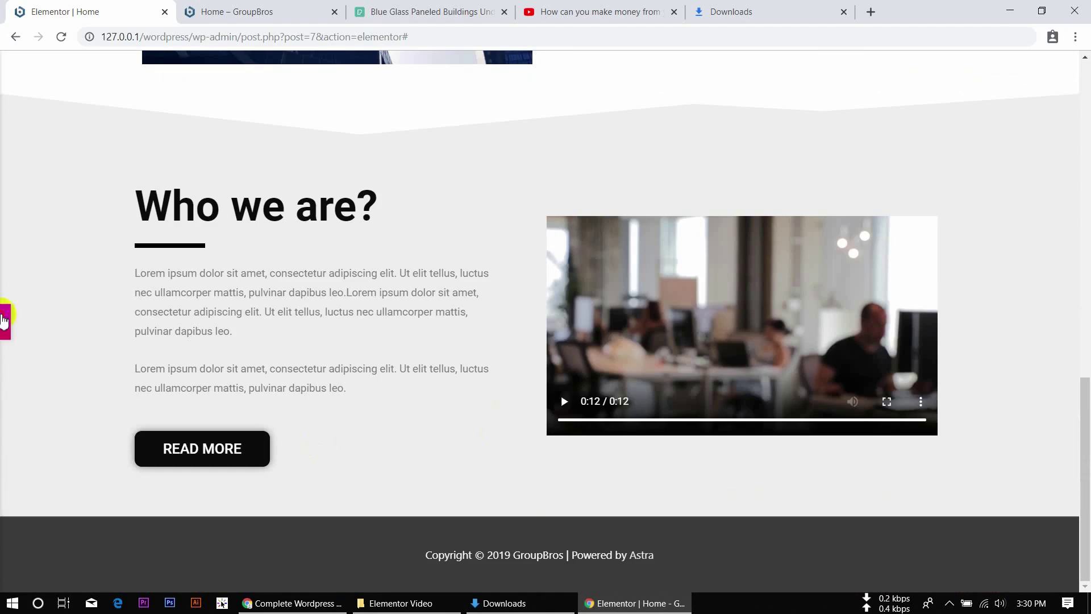
click(4, 320)
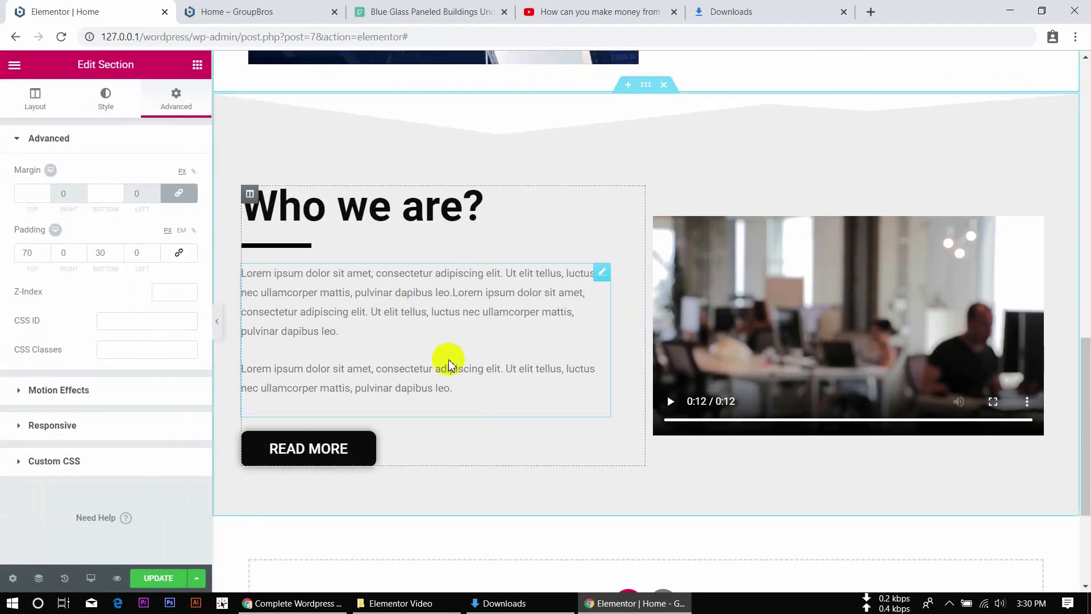
Show the widget library and expand the General category to reveal Accordion, Toggle, Tabs and Counter.
scroll(448, 361, down, 3)
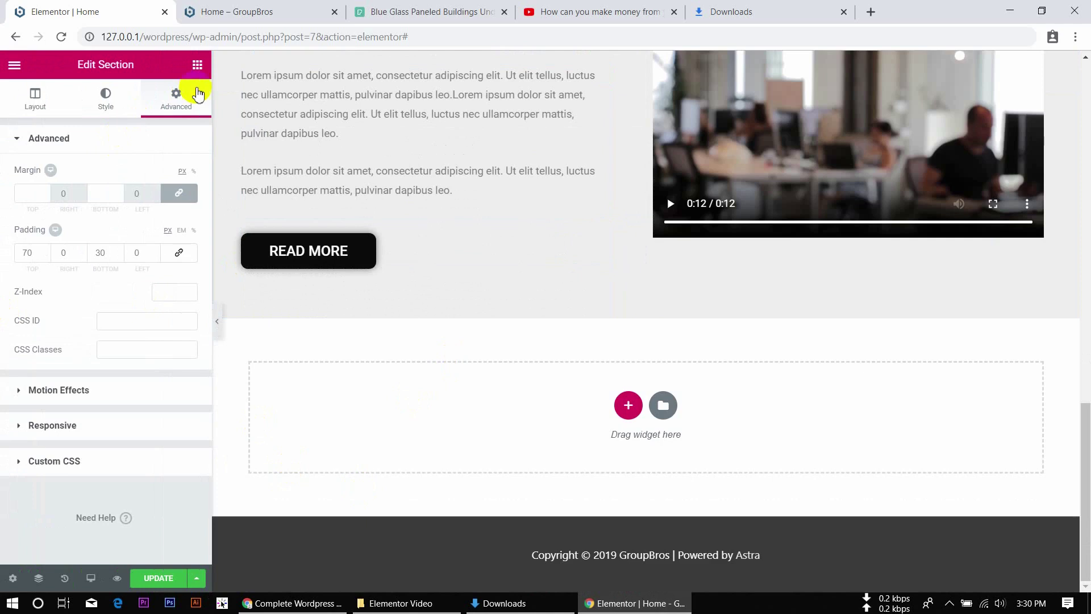
click(197, 69)
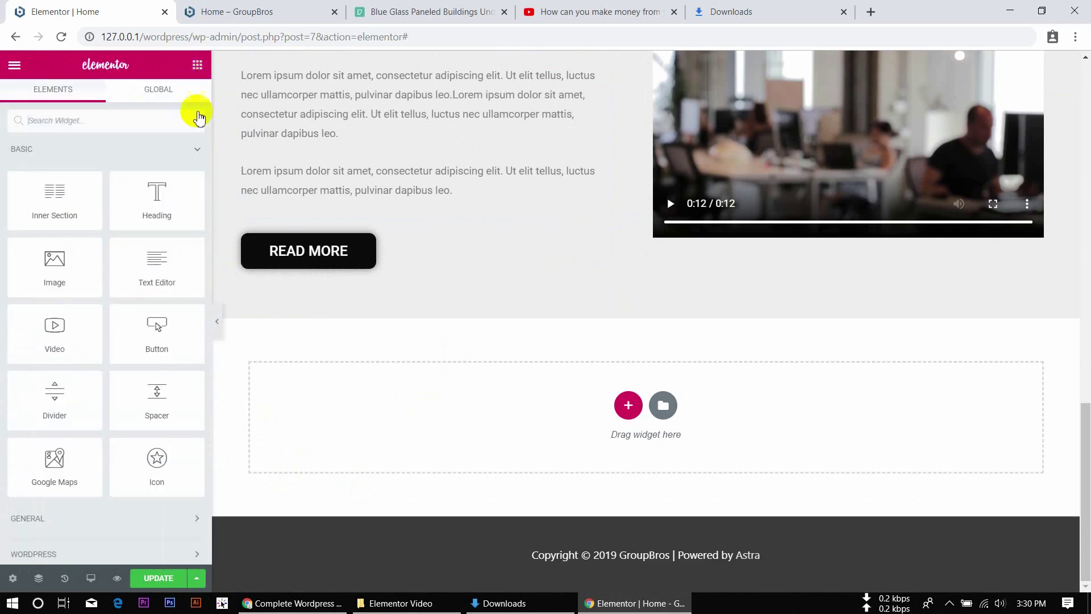
scroll(29, 413, down, 1)
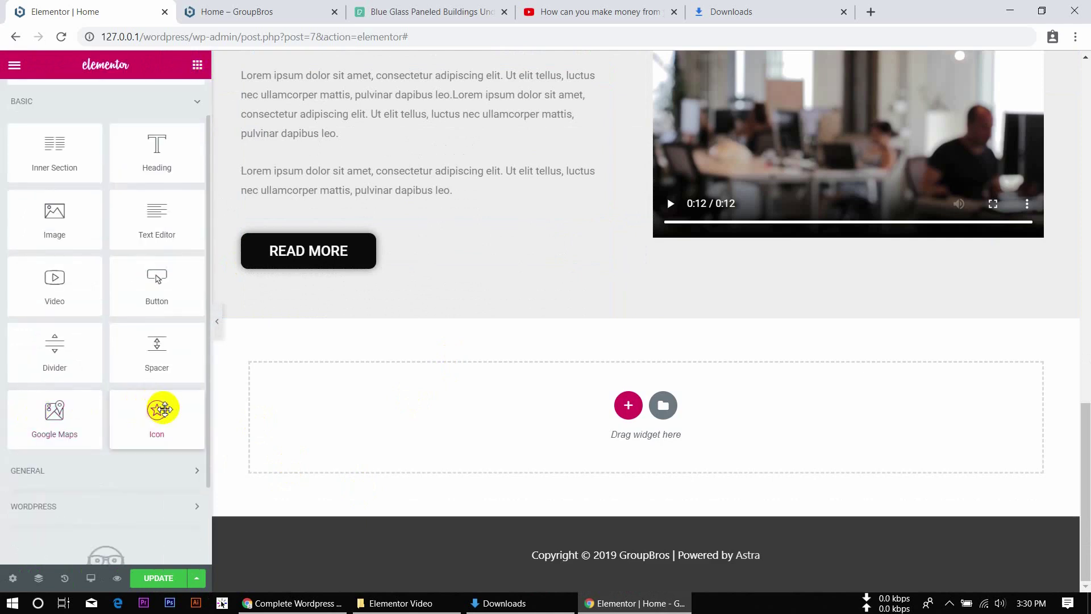
scroll(164, 409, down, 2)
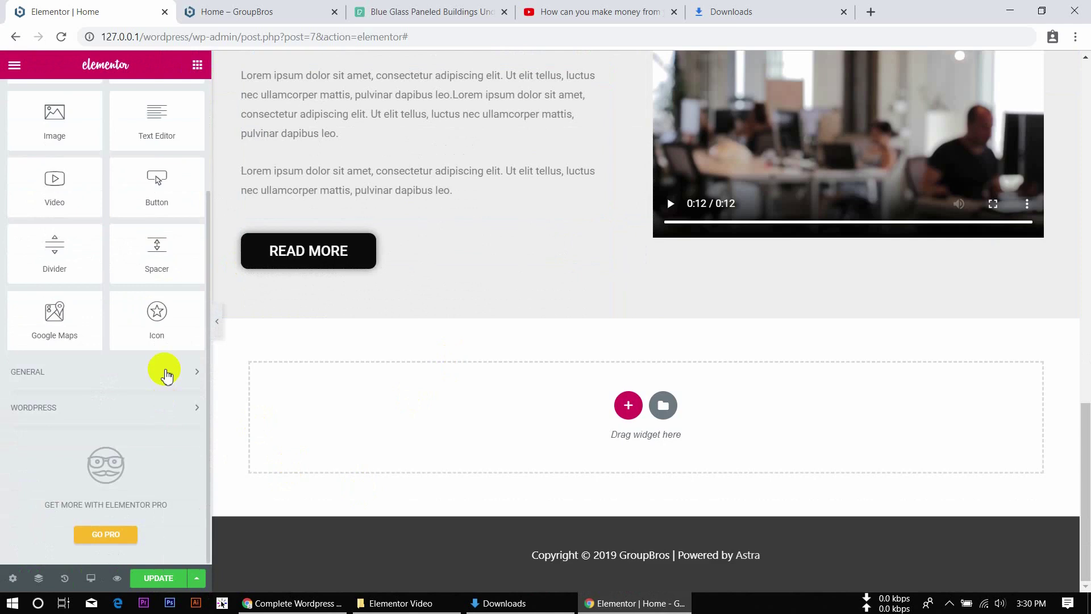
click(164, 372)
scroll(165, 373, down, 10)
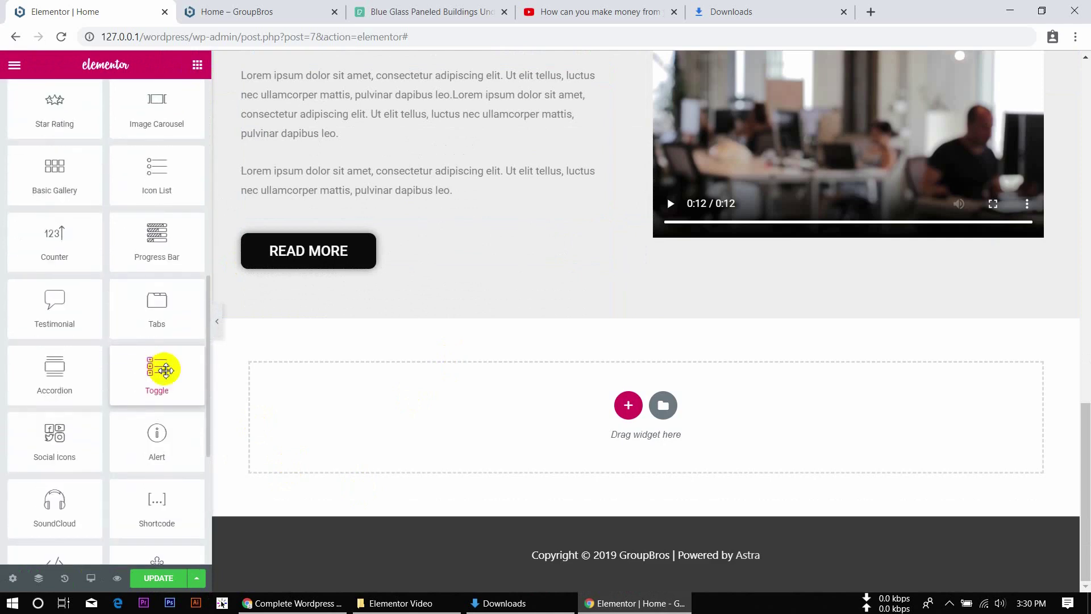
scroll(164, 370, up, 9)
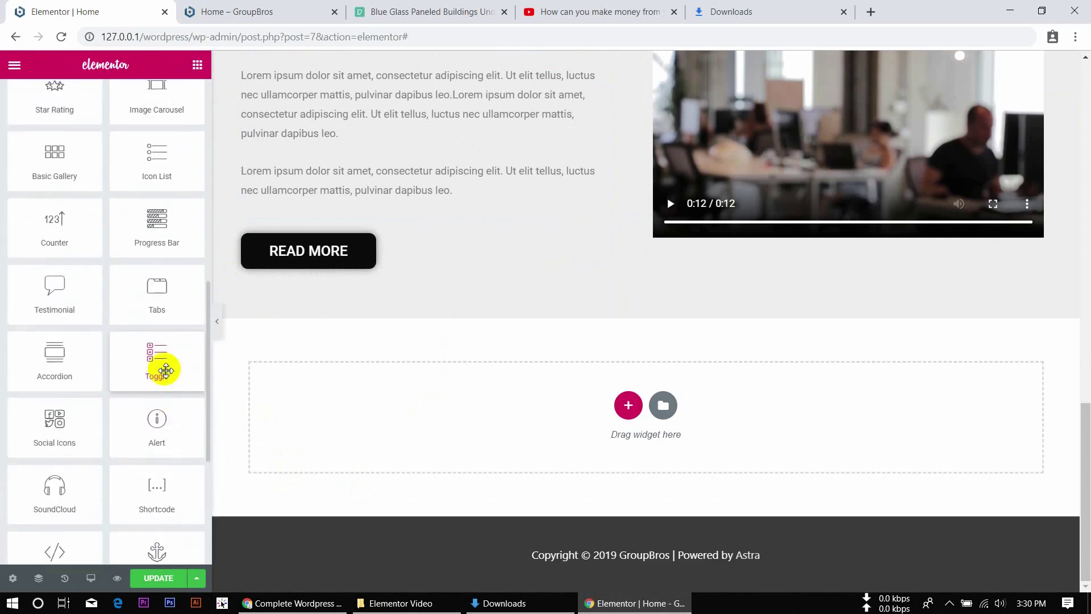